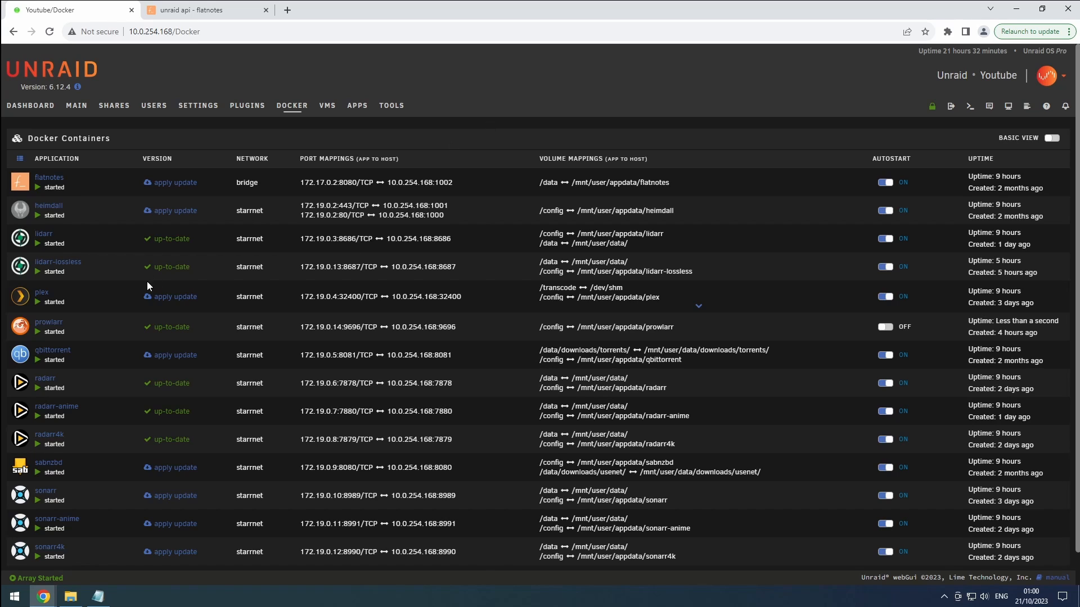
From the container menu, open Prowlarr's WebUI and save Basic (Browser Popup) authentication with a username and password.
left_click(25, 330)
left_click(50, 353)
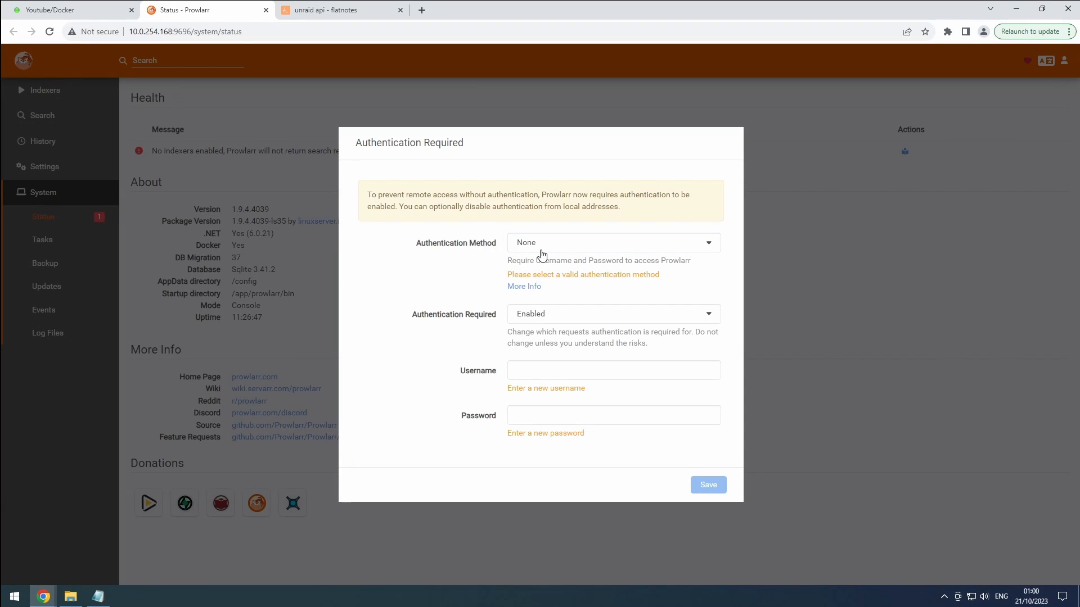
left_click(541, 254)
left_click(545, 281)
left_click(531, 371)
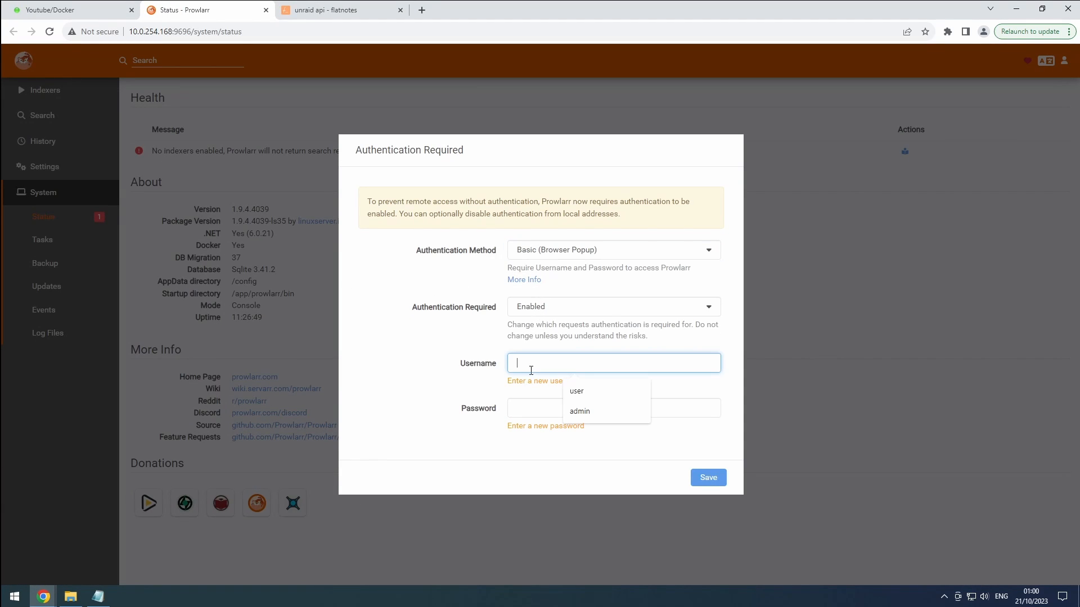
left_click(588, 391)
left_click(570, 404)
type("password")
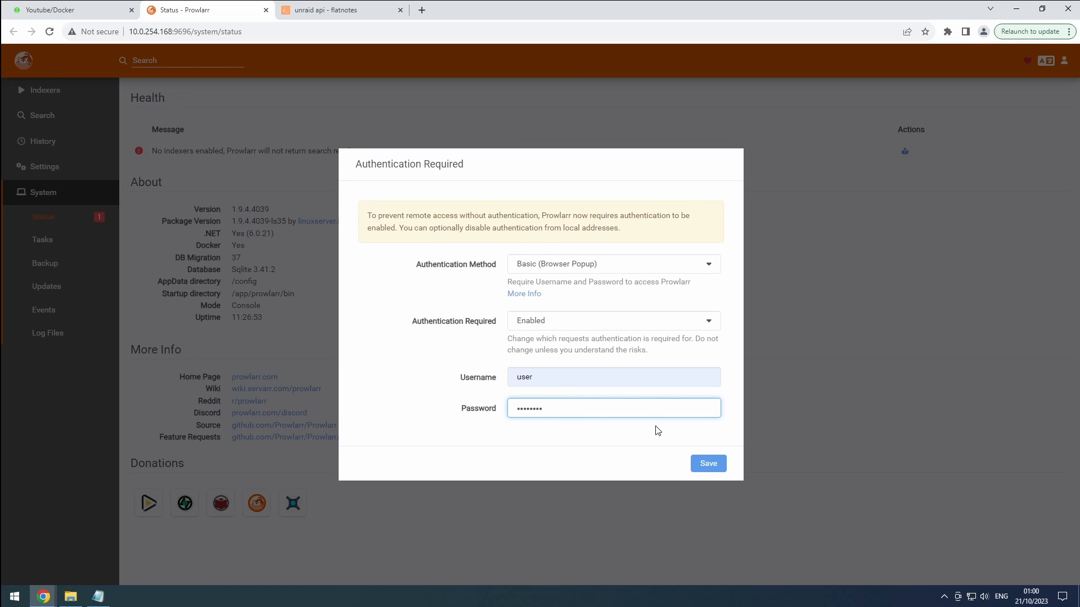
left_click(707, 464)
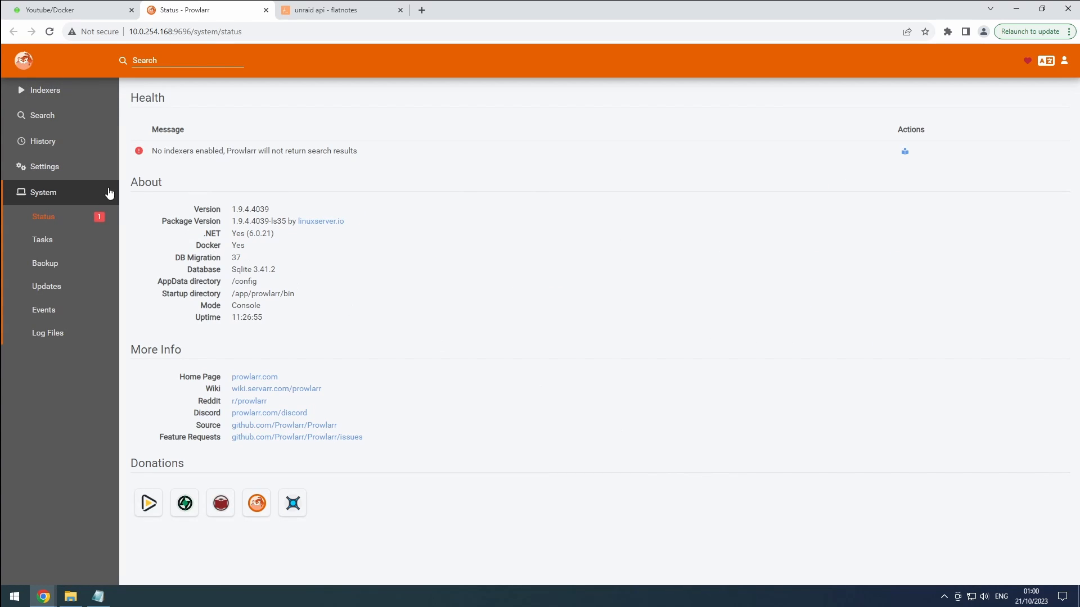
Open Settings > General and check Security's Basic auth, username, password and API key.
left_click(66, 171)
left_click(39, 303)
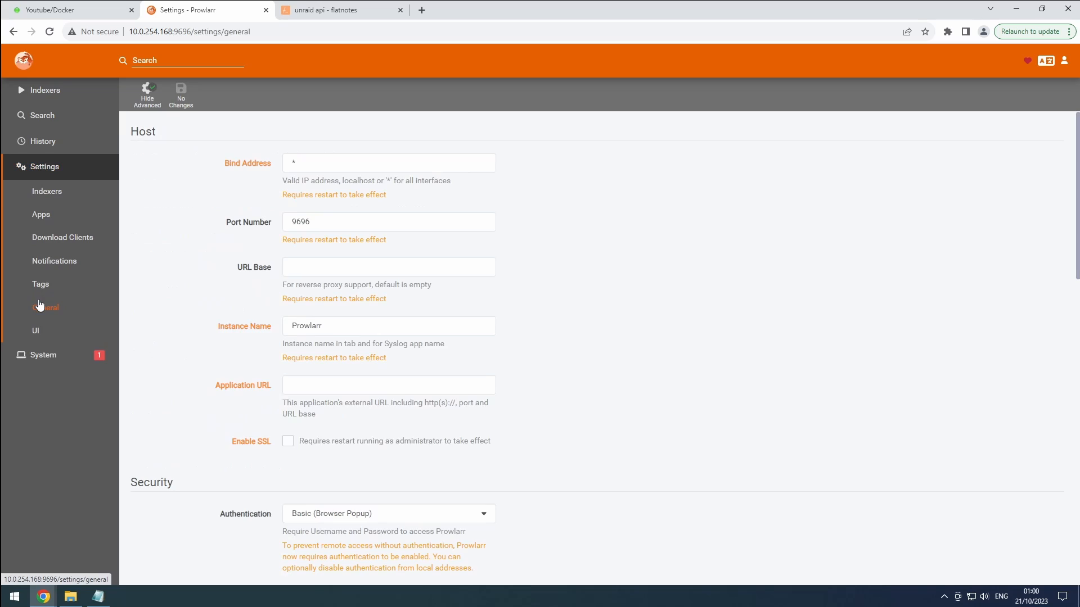
scroll(366, 321, "down", 4)
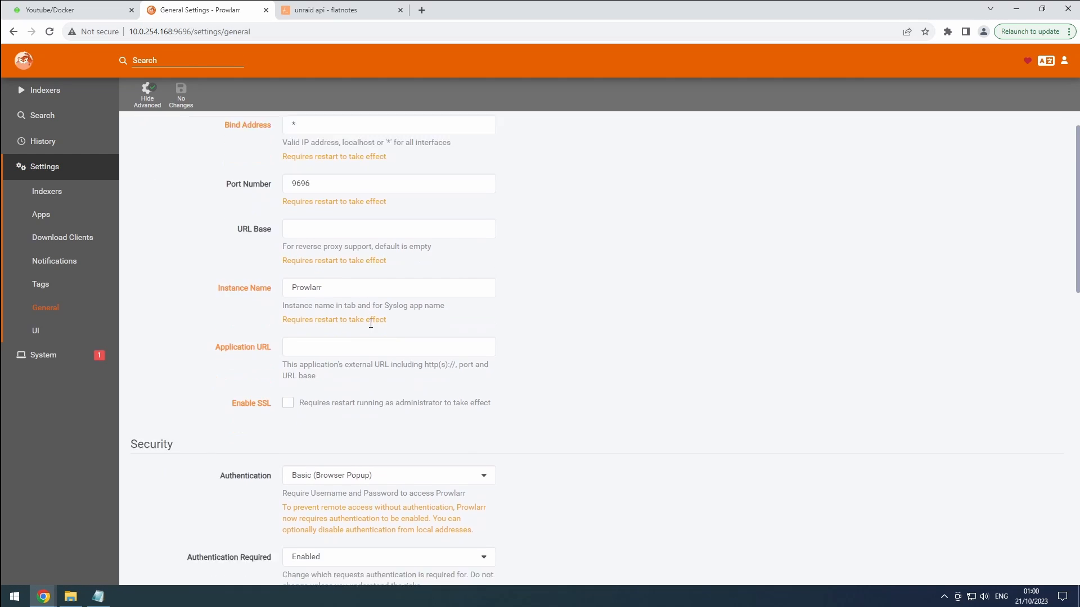
left_click(330, 426)
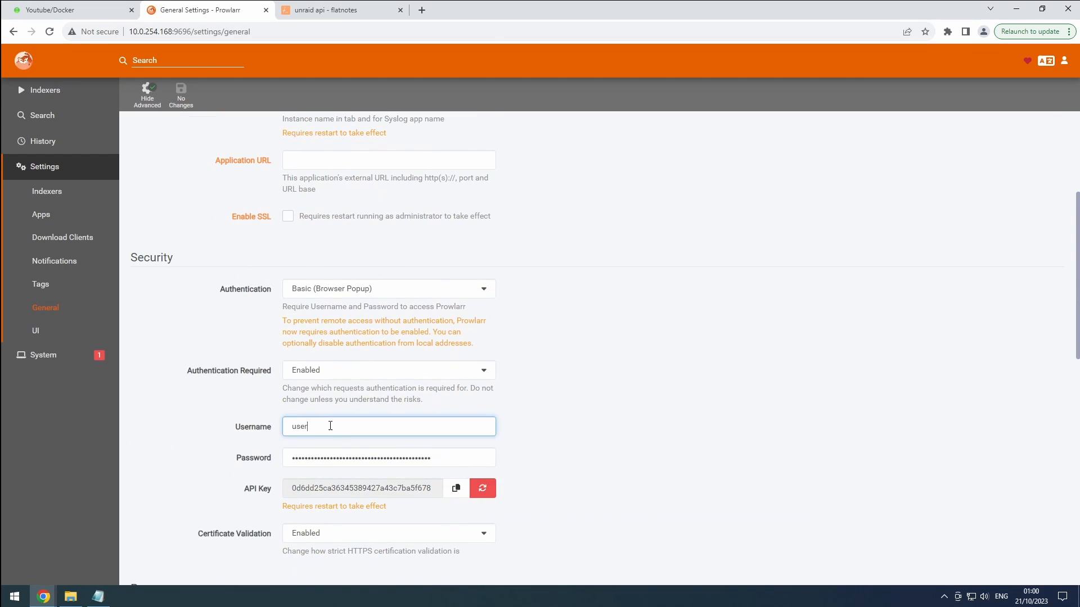
left_click(343, 455)
double_click(345, 489)
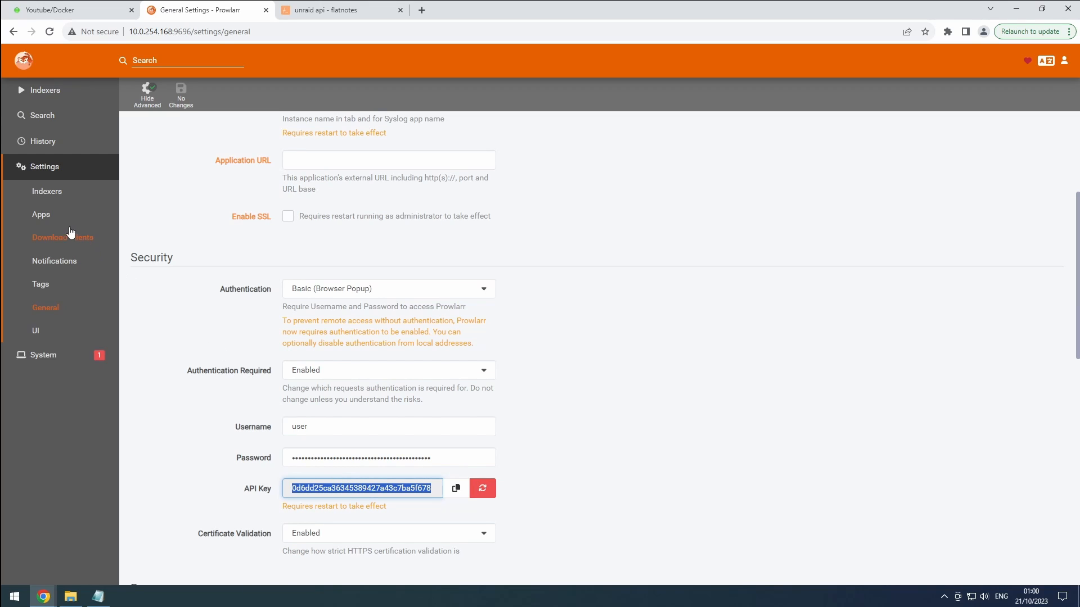
Add a Sonarr application named Sonarr4k with Full Sync as the sync level.
left_click(46, 217)
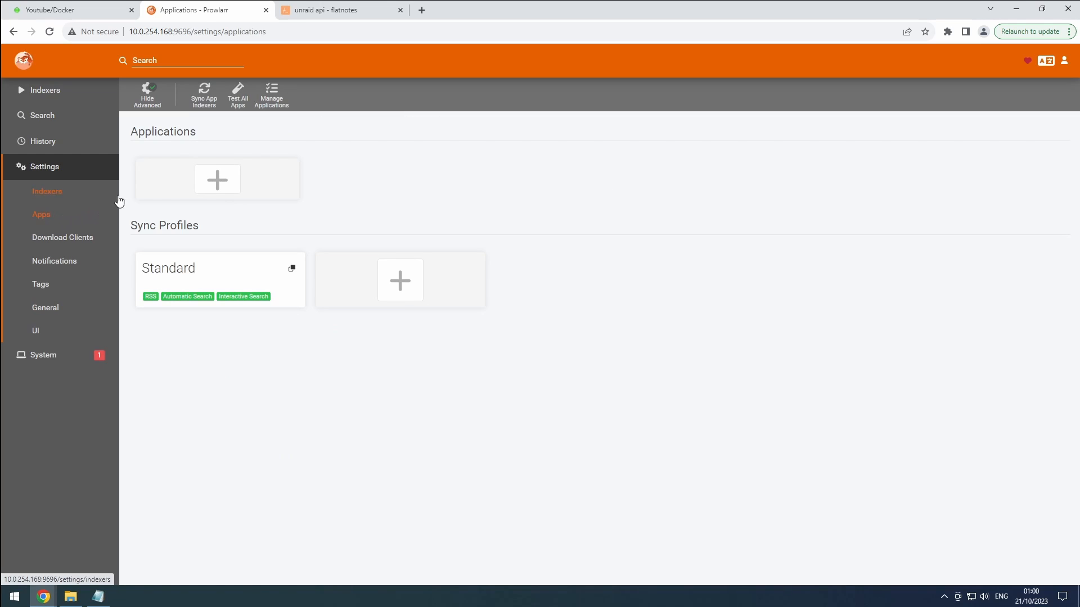
left_click(229, 174)
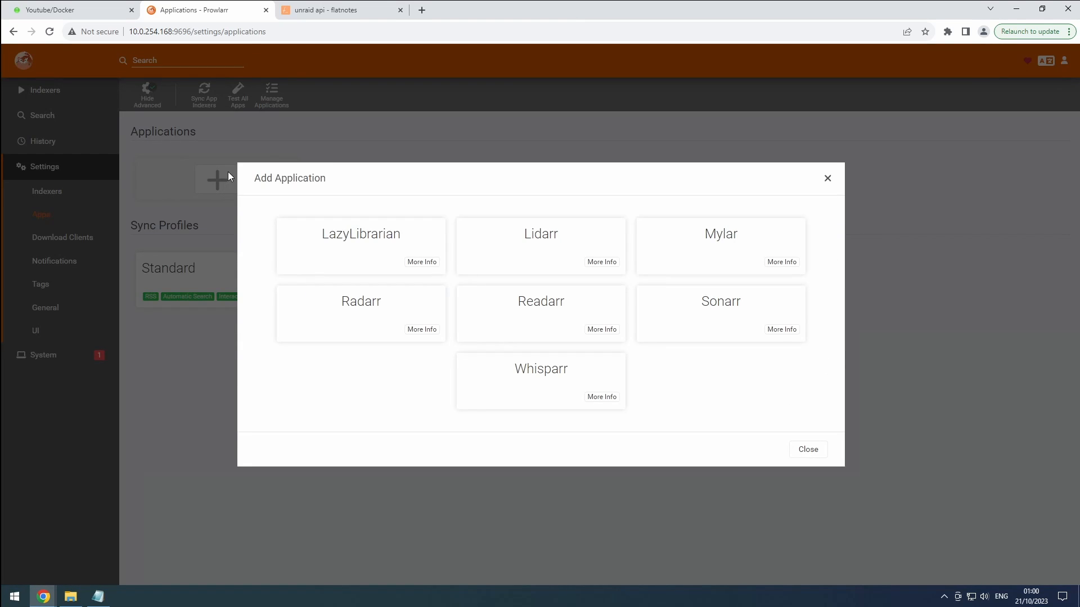
left_click(707, 303)
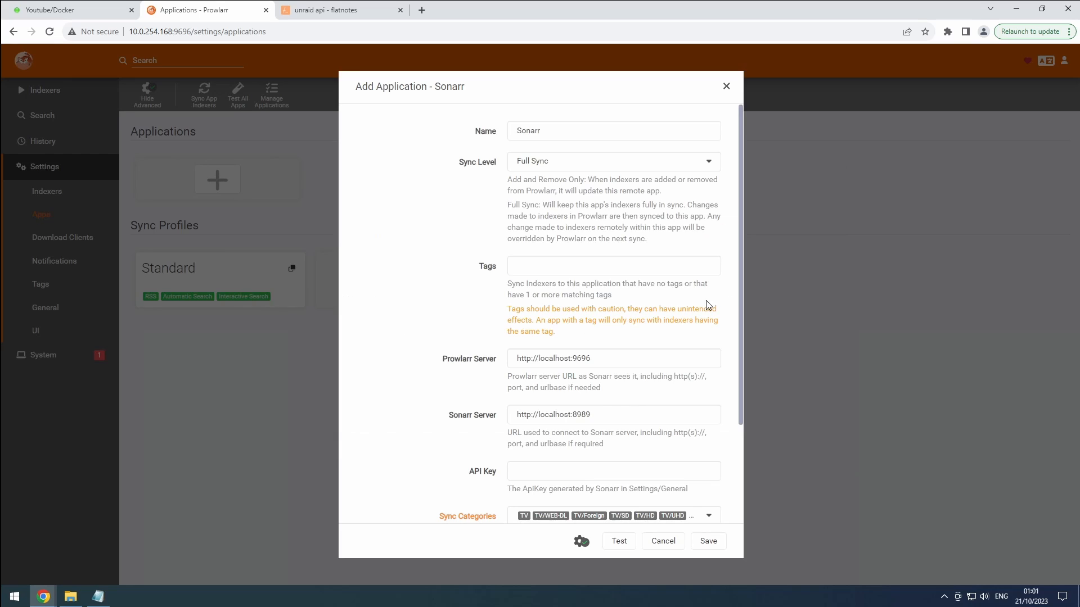
left_click(567, 129)
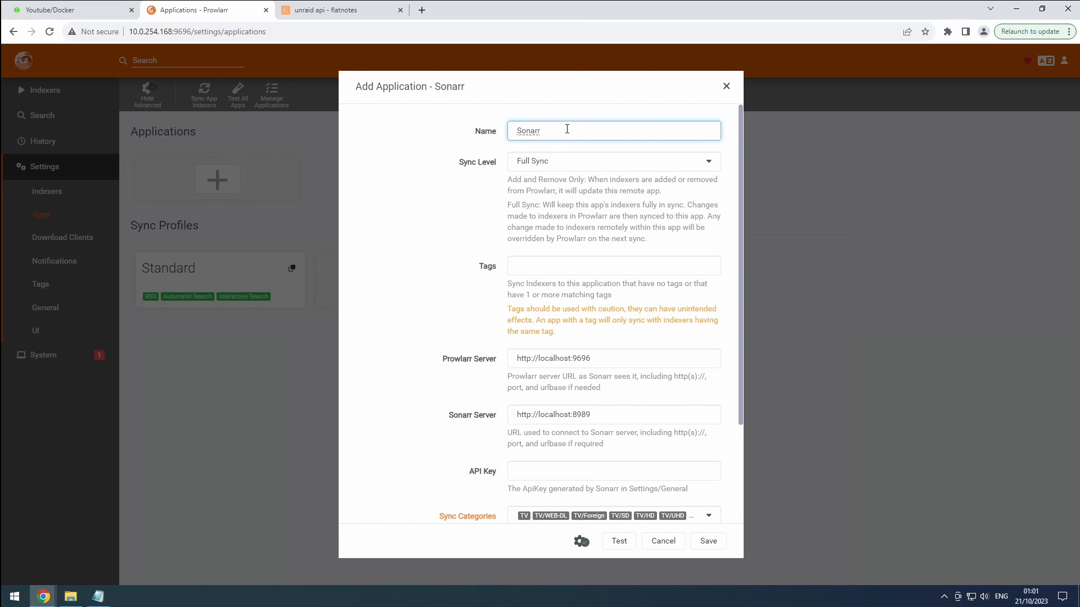
type("4k")
left_click(559, 162)
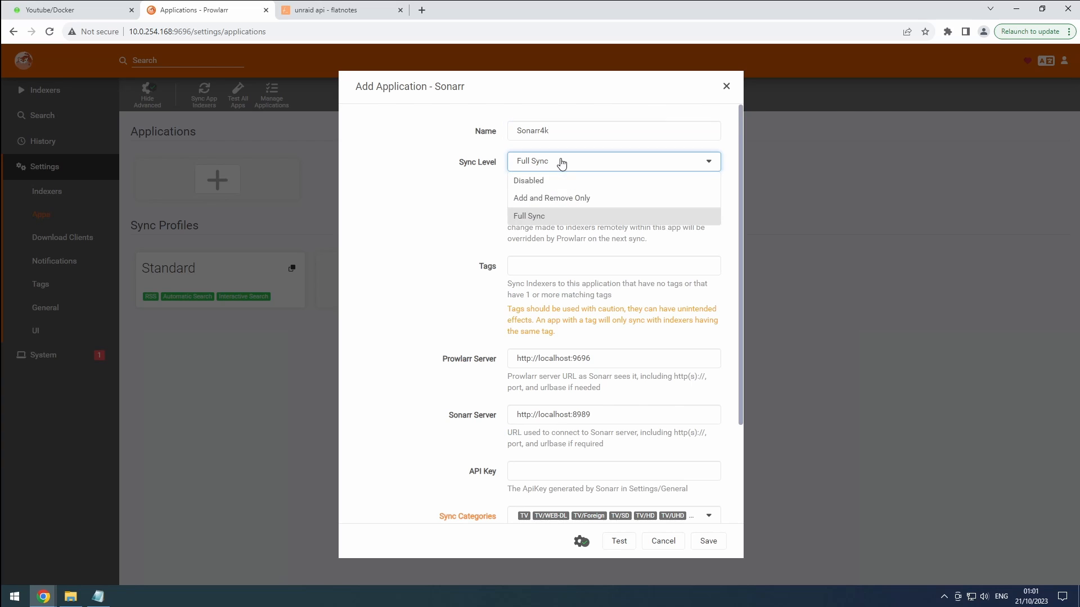
left_click(556, 165)
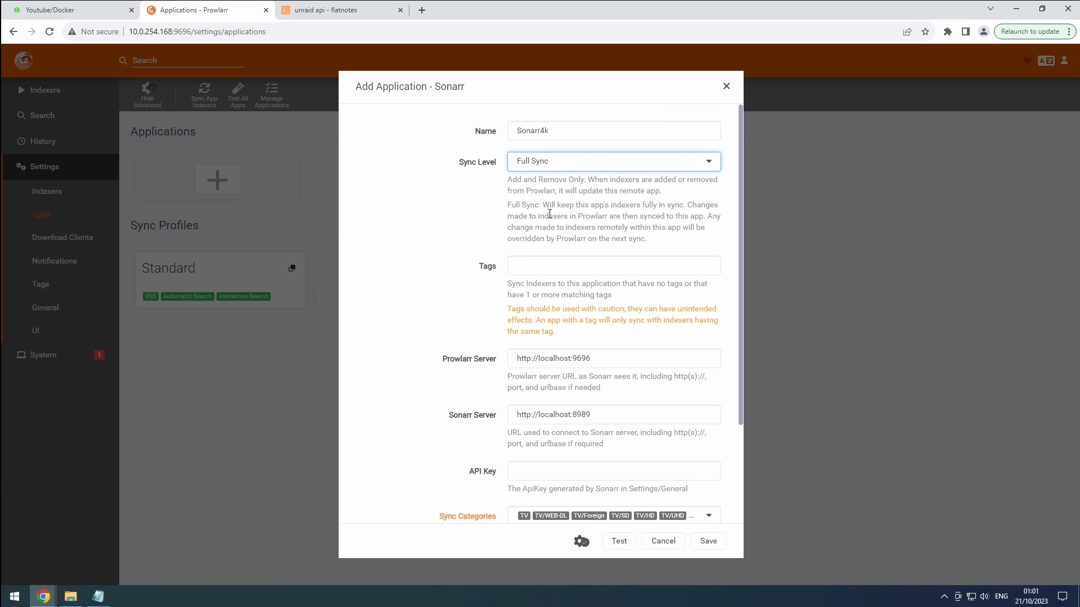
scroll(559, 235, "down", 1)
scroll(559, 235, "down", 1)
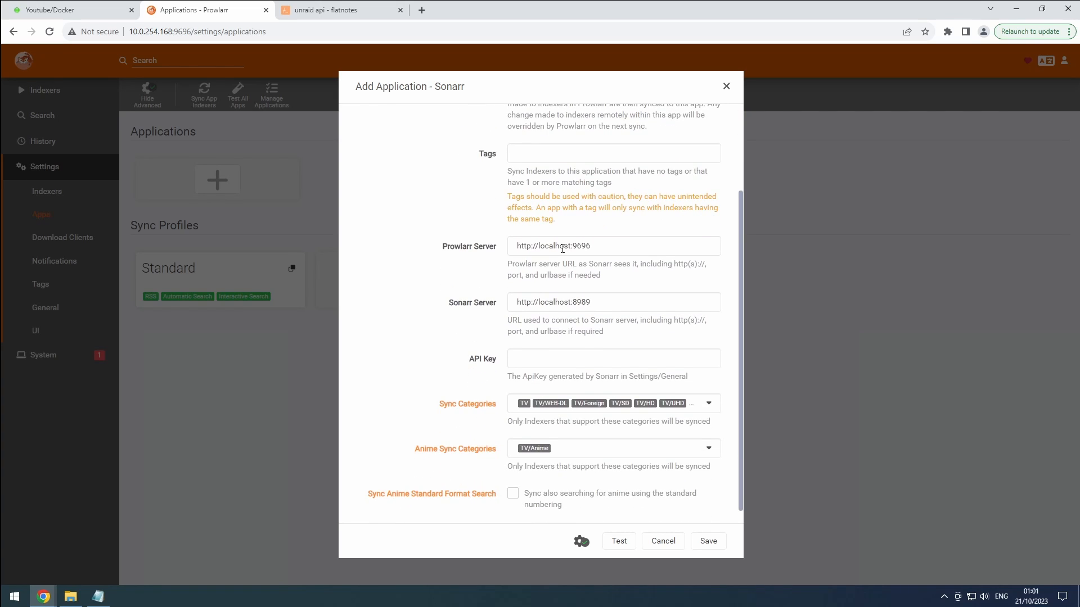
double_click(562, 248)
type("prowlarr")
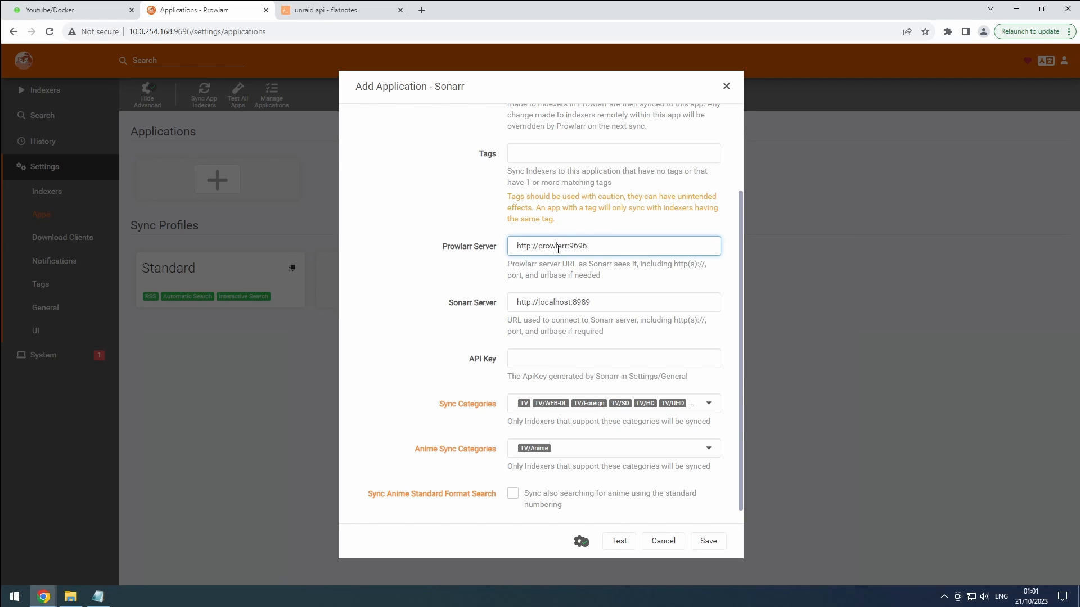
double_click(559, 304)
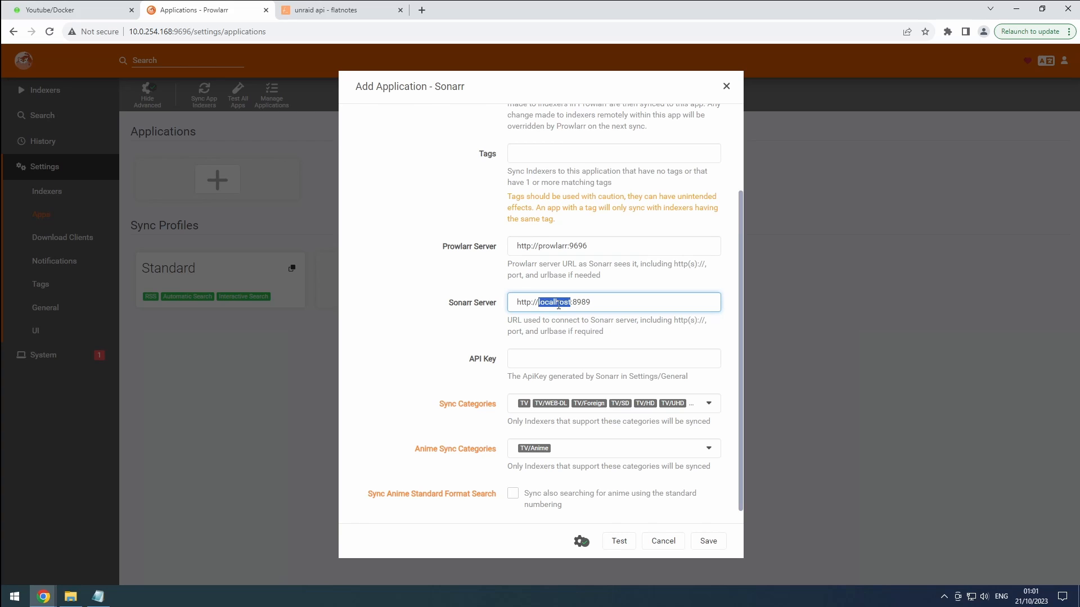
type("sonarr4k")
left_click(602, 302)
key("BackSpace")
key("BackSpace")
type("90")
left_click(360, 10)
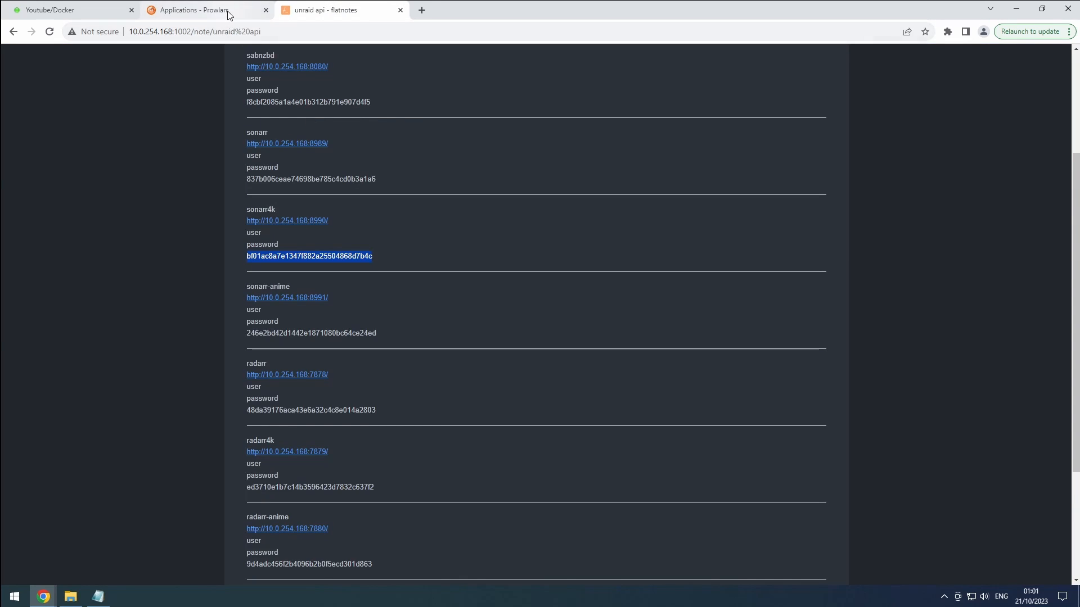
left_click(256, 10)
Paste the Sonarr4k API key into the form and test the connection to Sonarr4k.
left_click(532, 360)
key("ctrl+v")
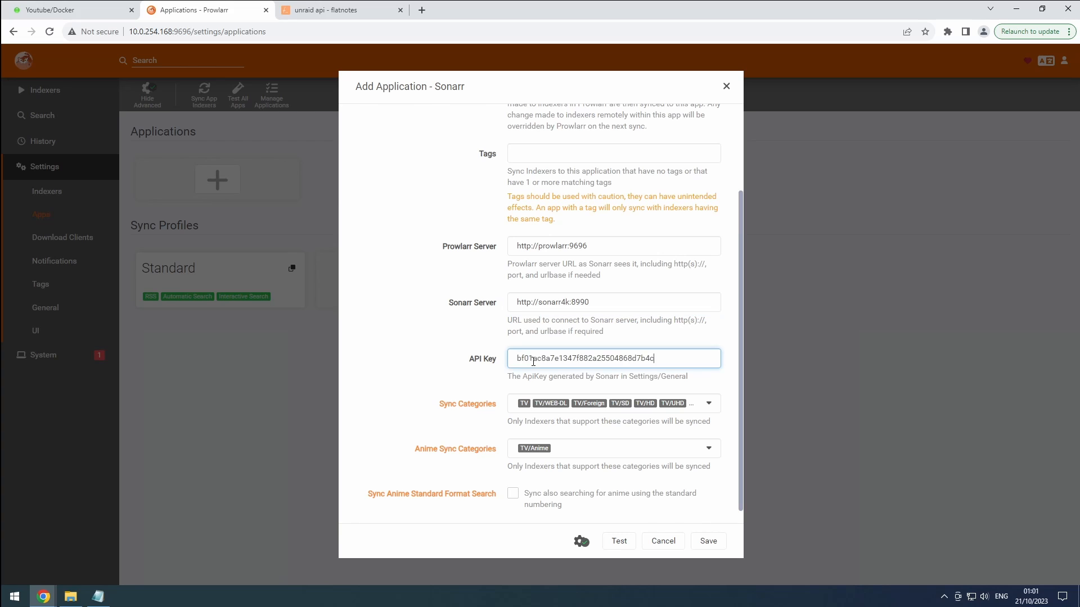
left_click(618, 542)
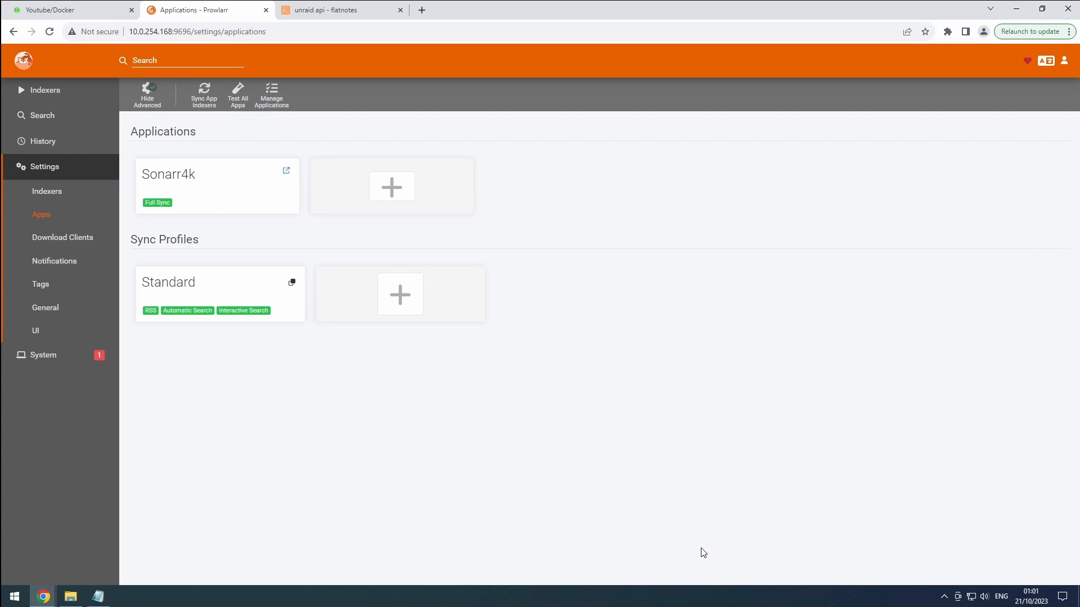
Go to Settings > Download Clients, which has no clients configured yet.
left_click(77, 246)
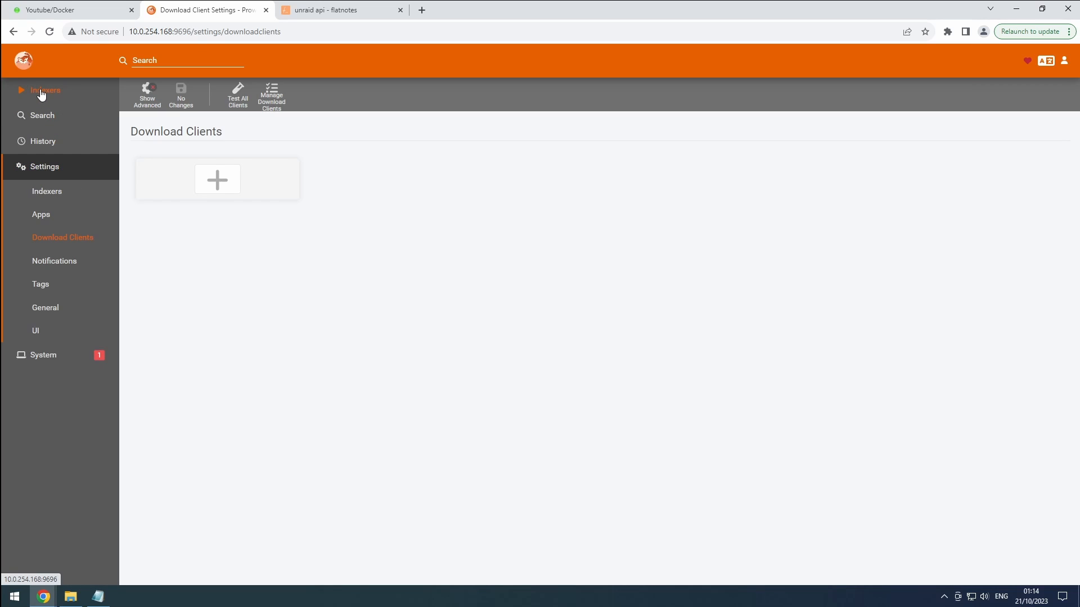
Open the Add Indexer catalogue, try a search for Aidoru!Online, then clear it.
left_click(42, 91)
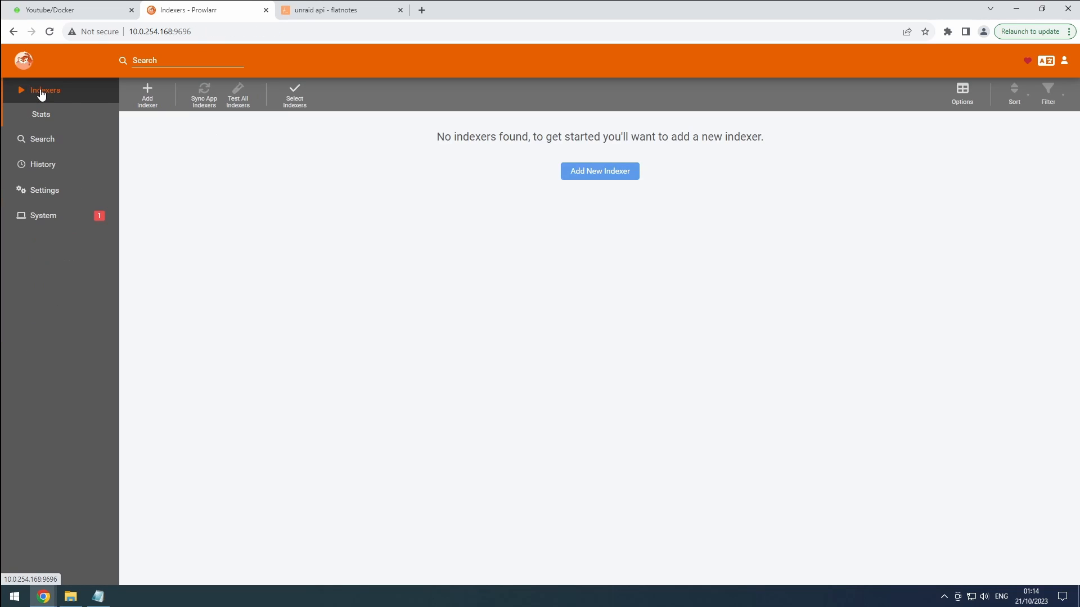
left_click(147, 99)
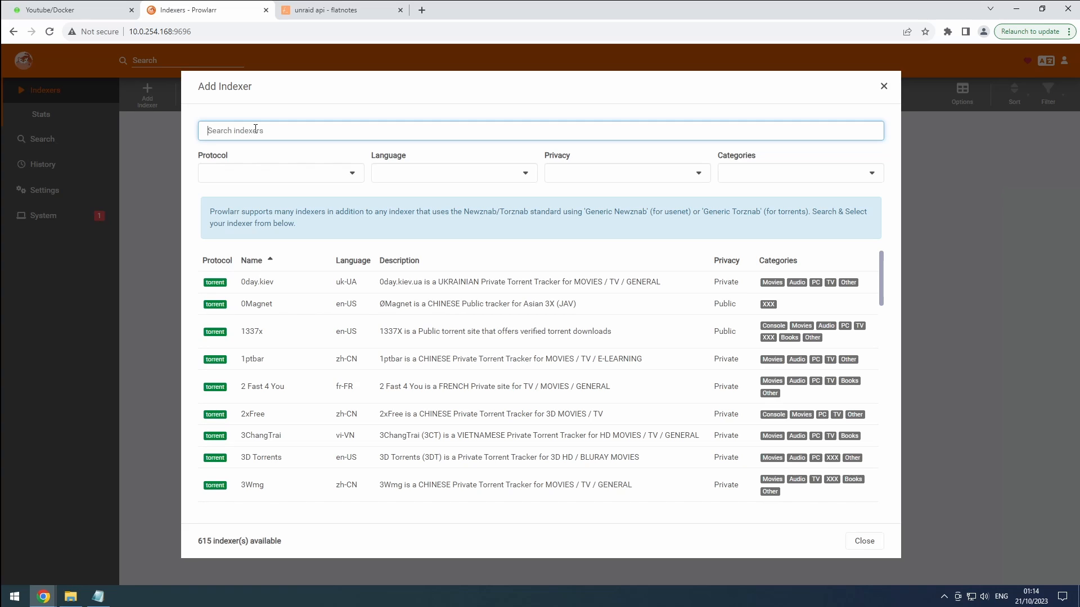
type("Aidoru!Online")
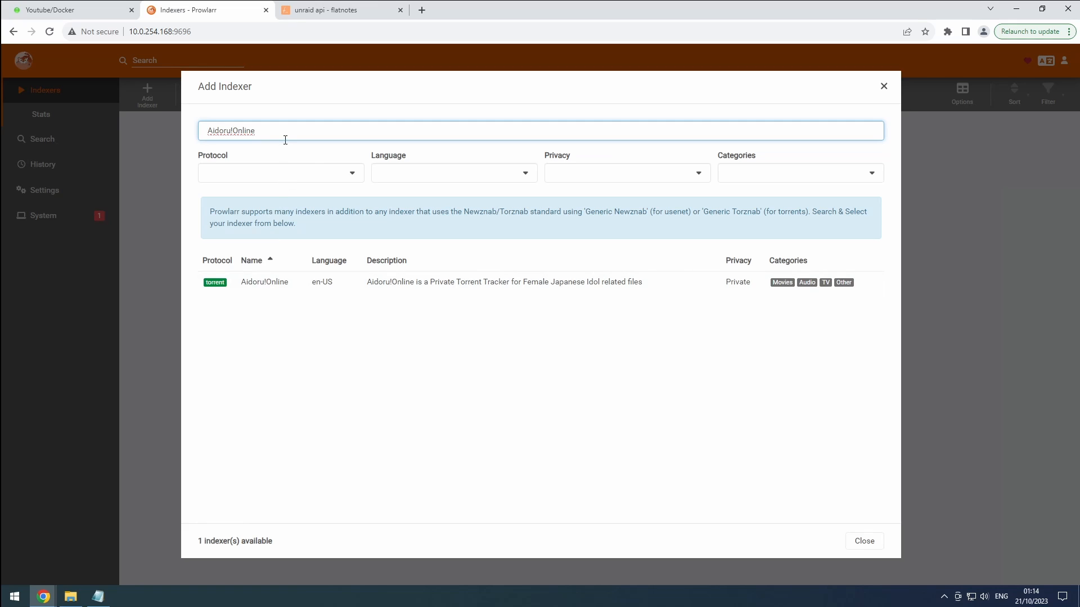
left_click_drag(263, 130, 198, 131)
key("ctrl+c")
key("BackSpace")
Browse the category and language filter options without applying any filter.
left_click(736, 179)
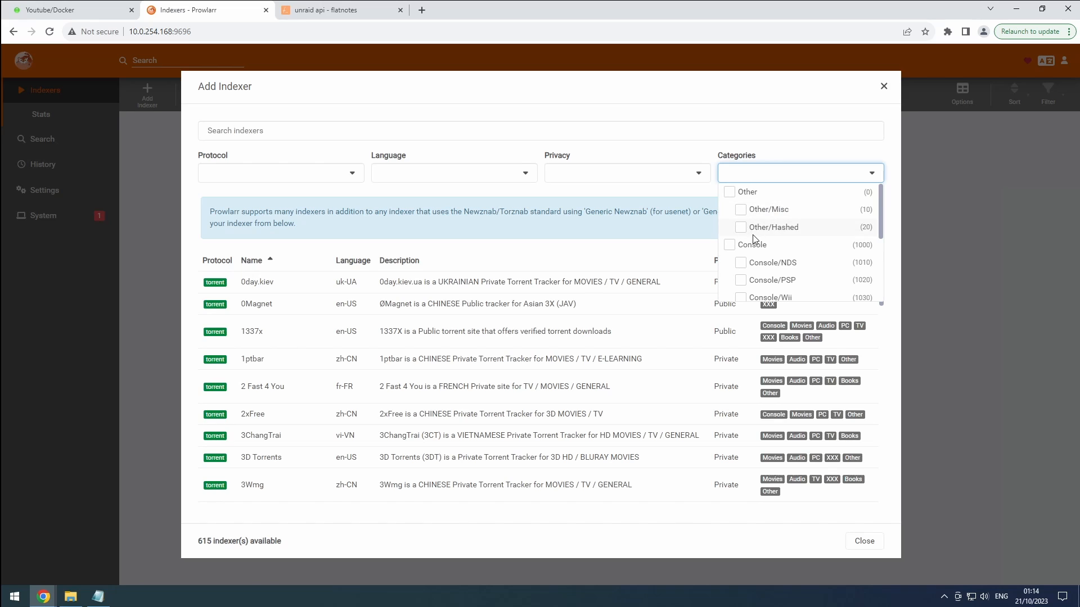
scroll(753, 239, "down", 2)
scroll(754, 240, "down", 3)
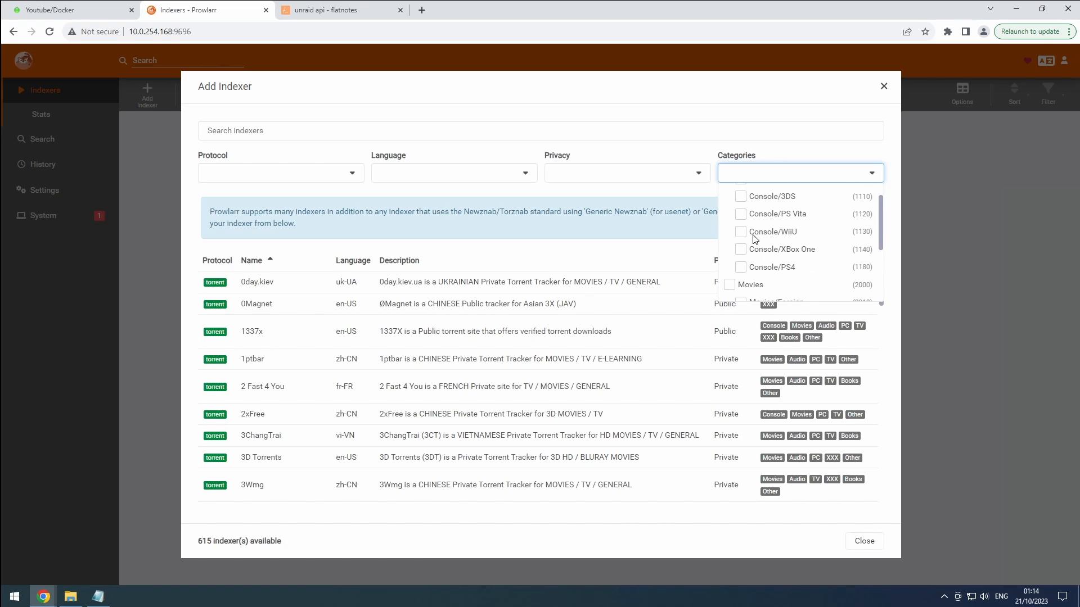
scroll(738, 281, "down", 4)
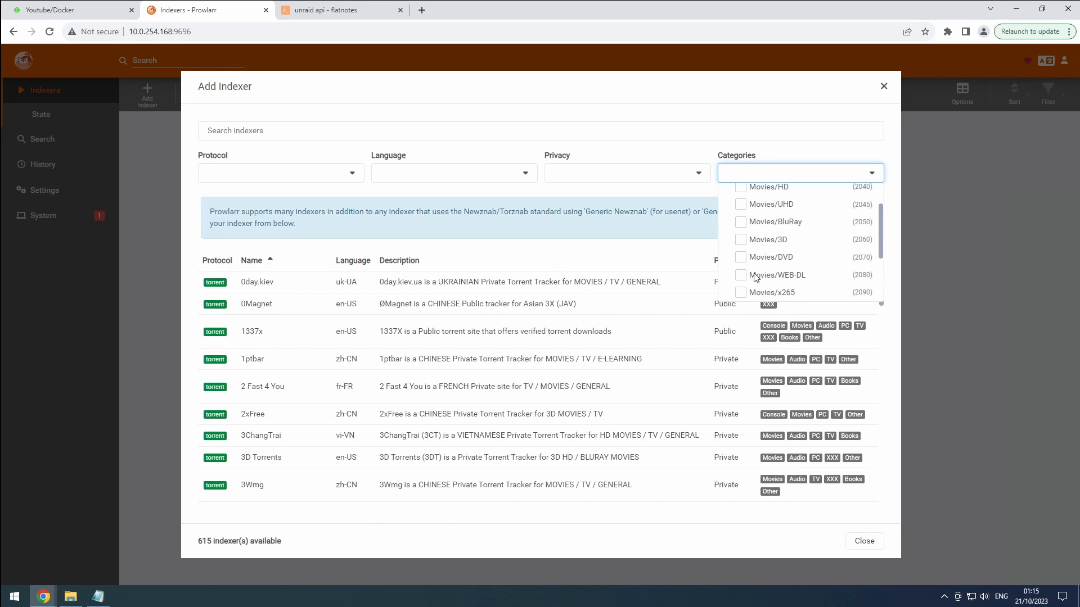
scroll(738, 256, "down", 5)
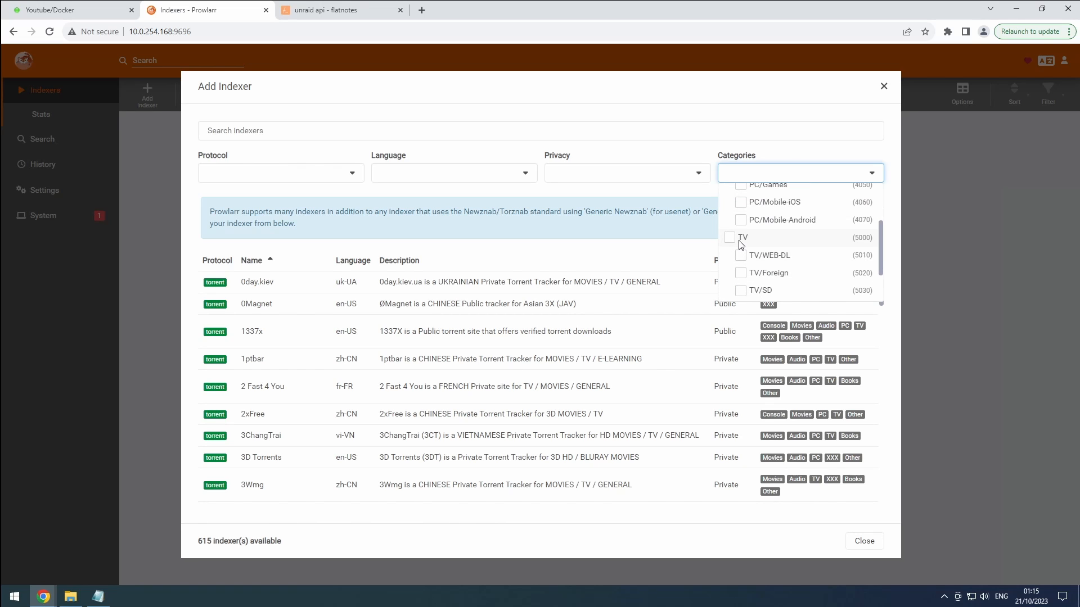
left_click(489, 176)
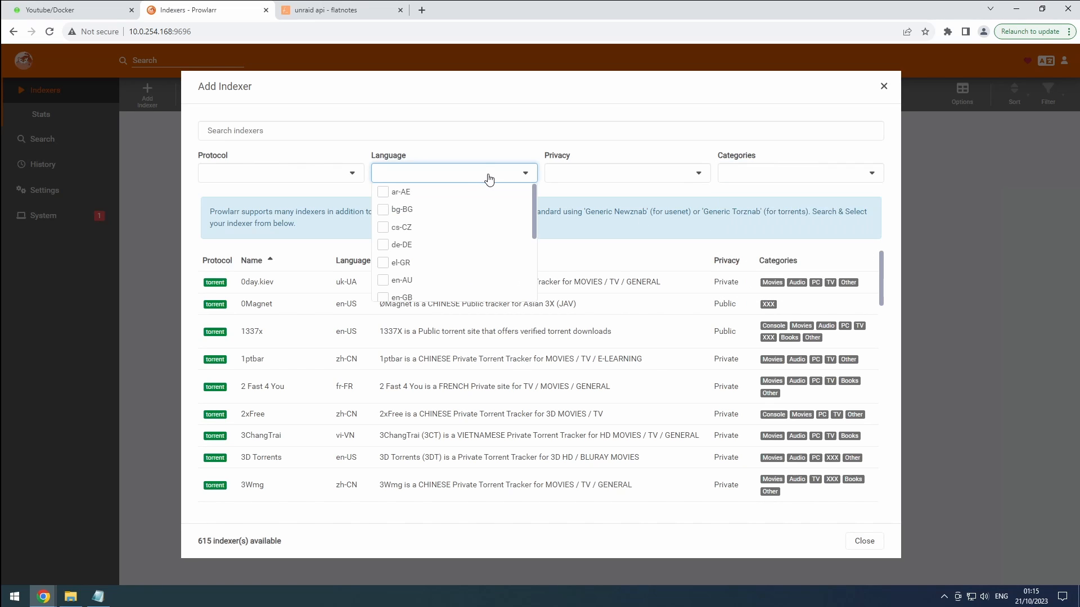
scroll(473, 270, "down", 4)
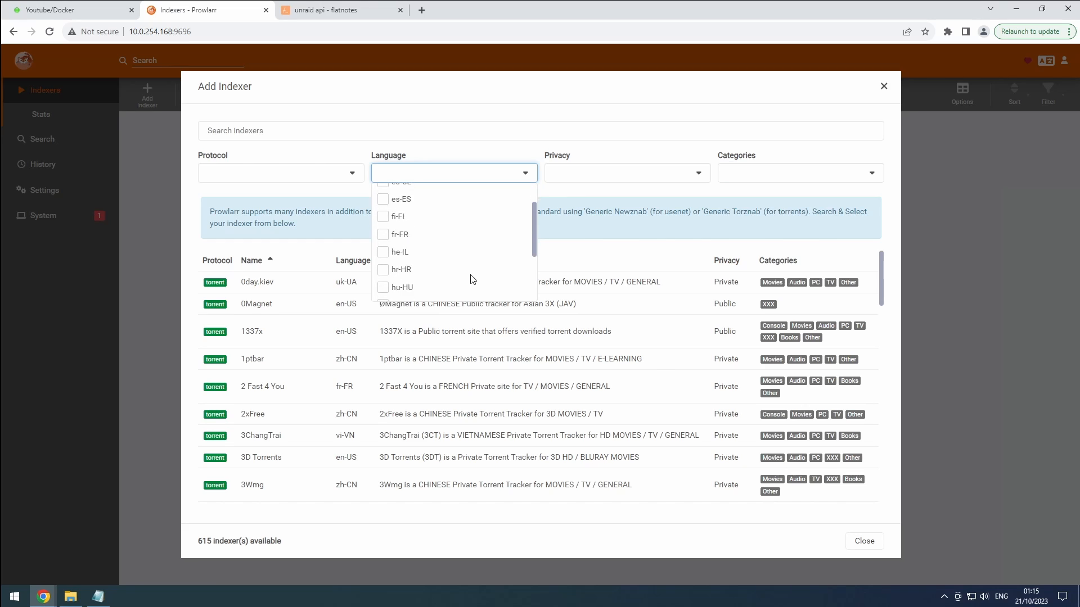
scroll(473, 279, "down", 5)
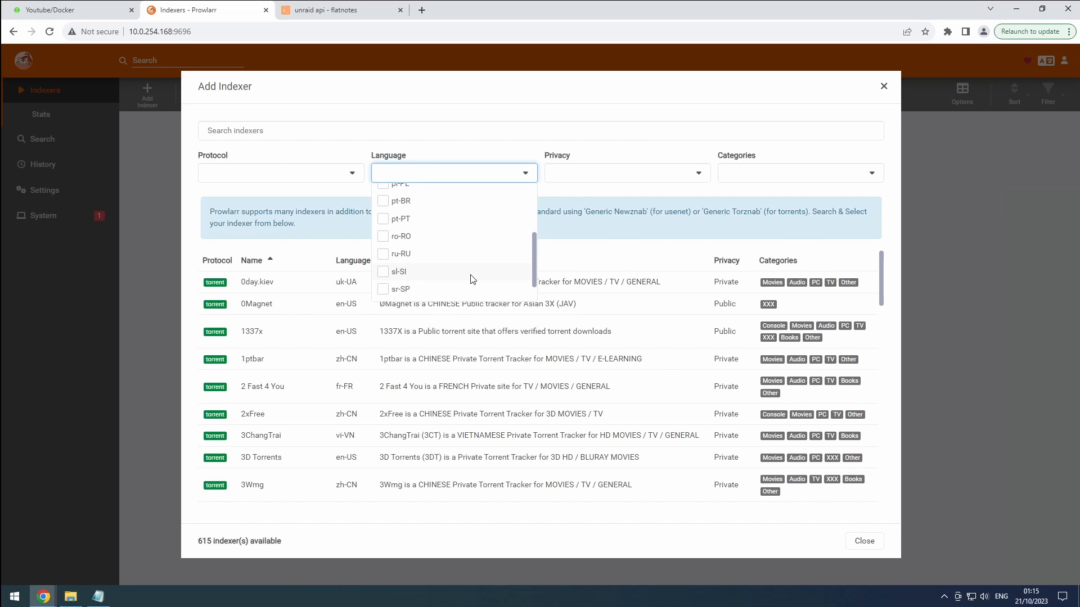
left_click(619, 197)
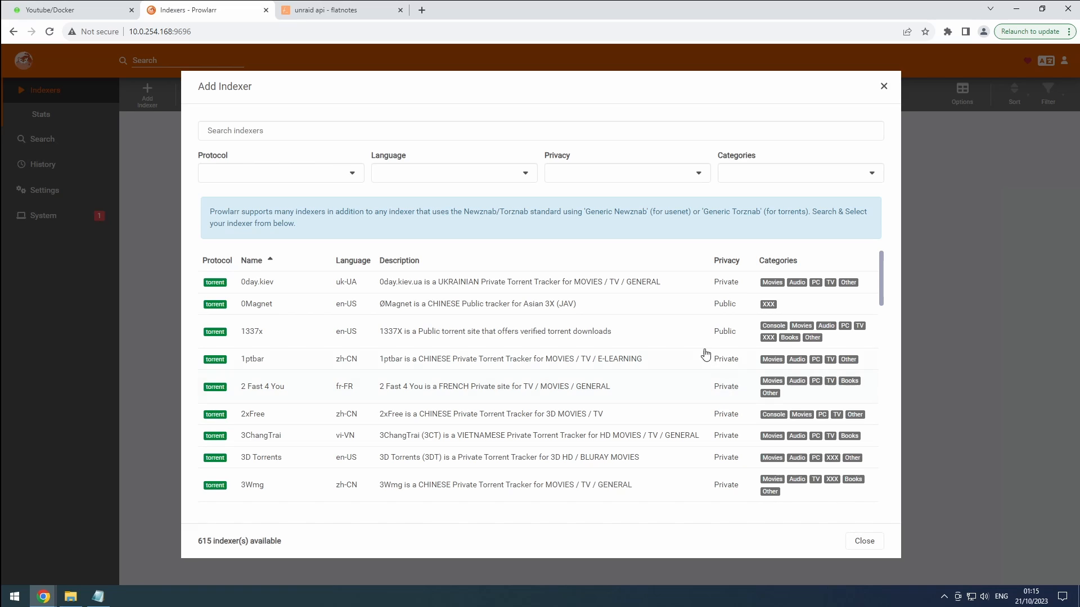
Search the catalogue for Aidoru!Online and open its setup form.
left_click(393, 131)
key("ctrl+v")
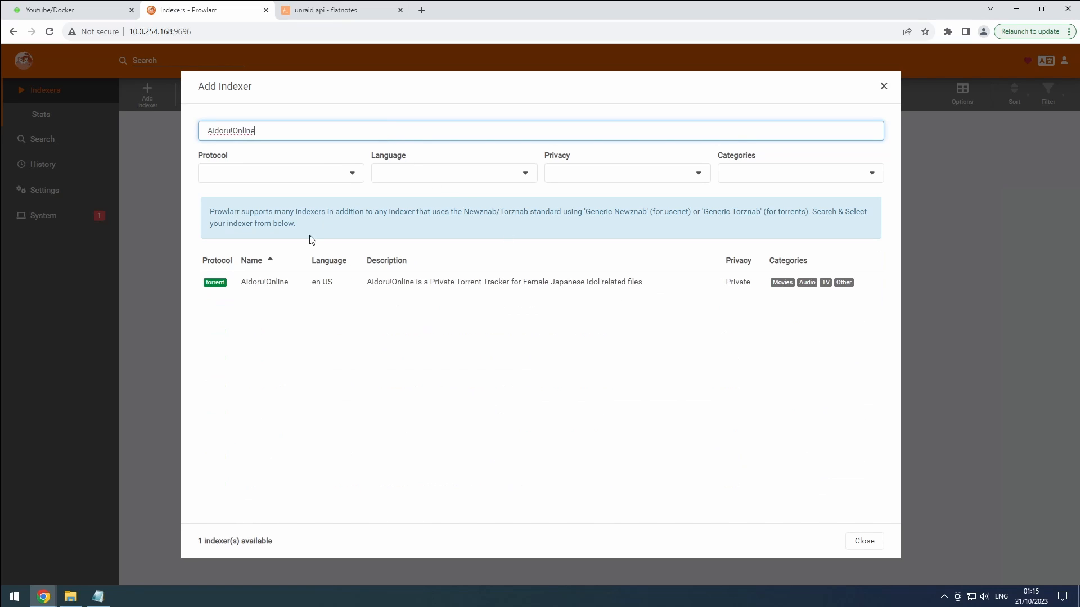
left_click(278, 283)
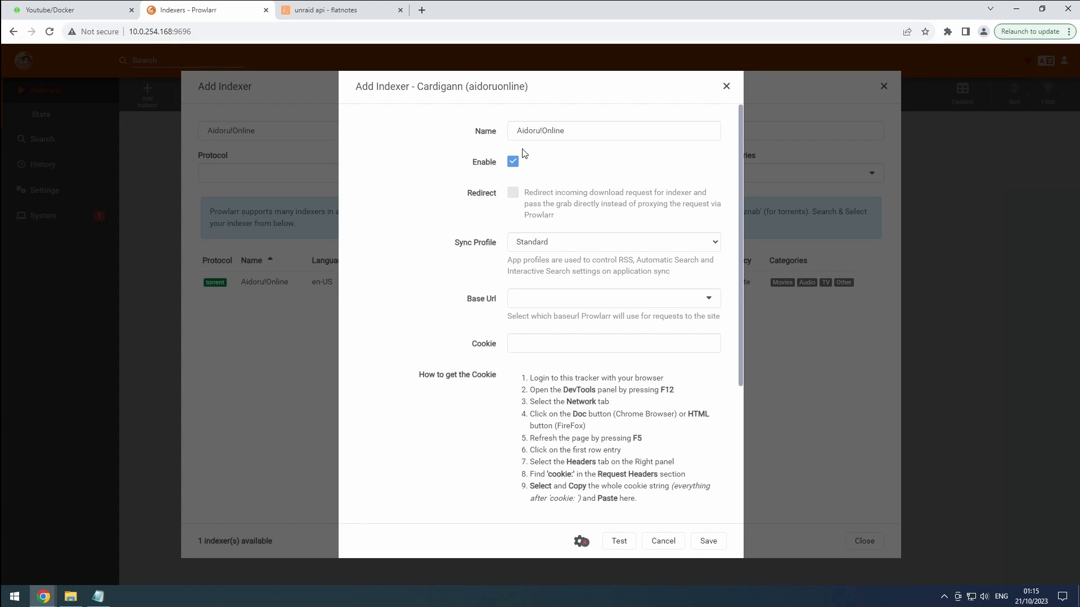
Review the Name and Cookie fields and enable Search freeleech only.
left_click(541, 131)
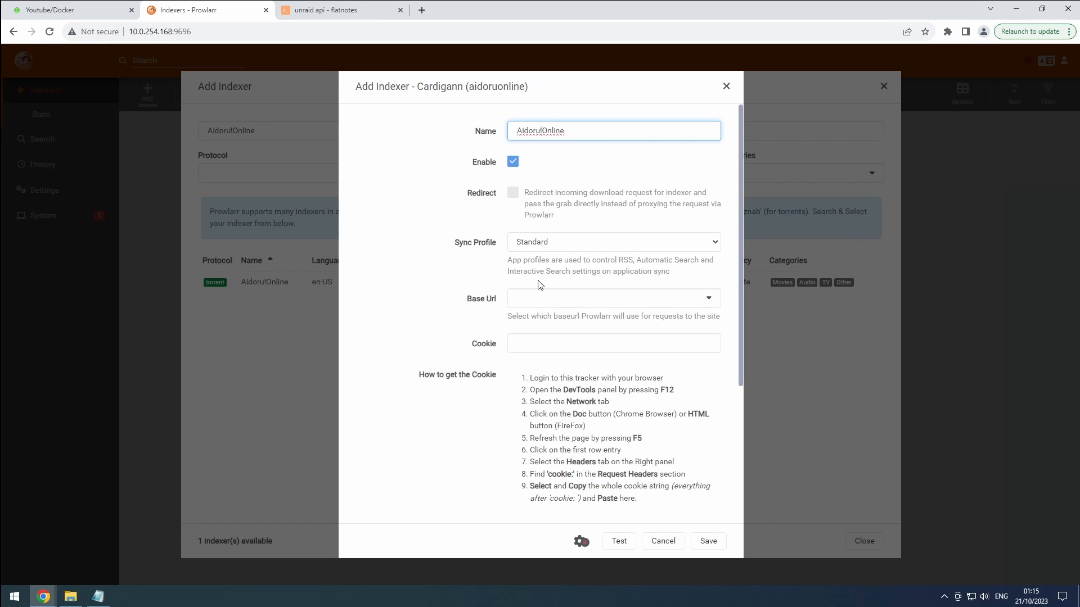
left_click(531, 343)
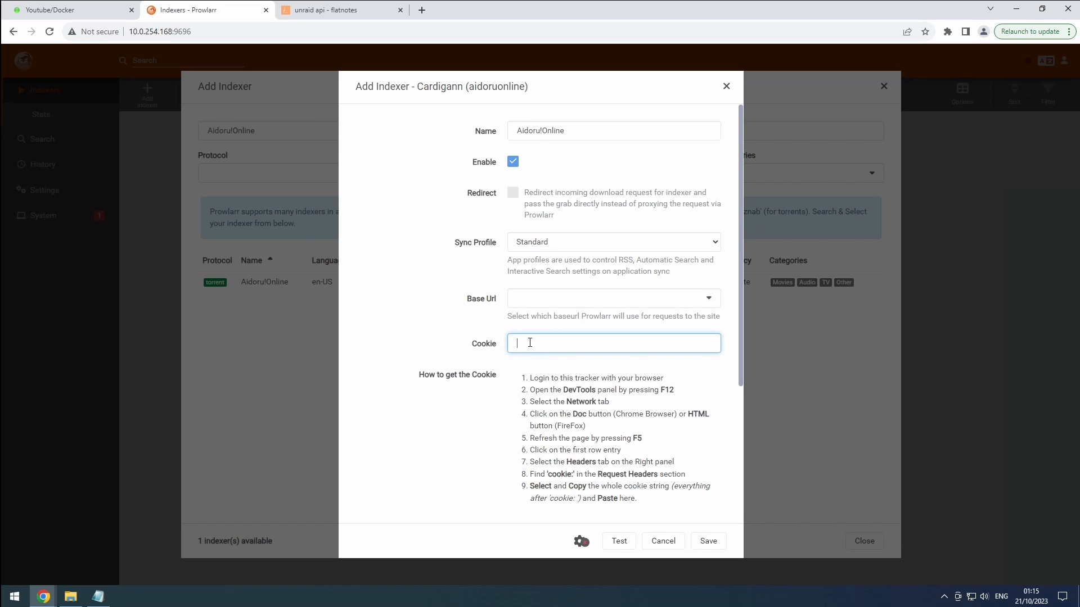
scroll(550, 363, "down", 2)
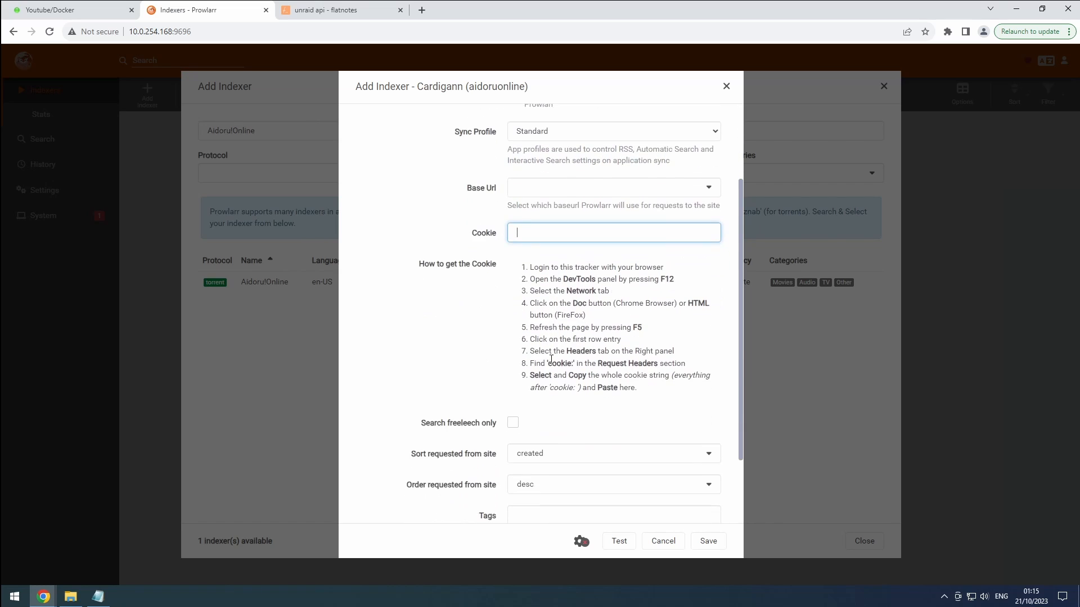
left_click_drag(636, 389, 530, 264)
left_click(619, 314)
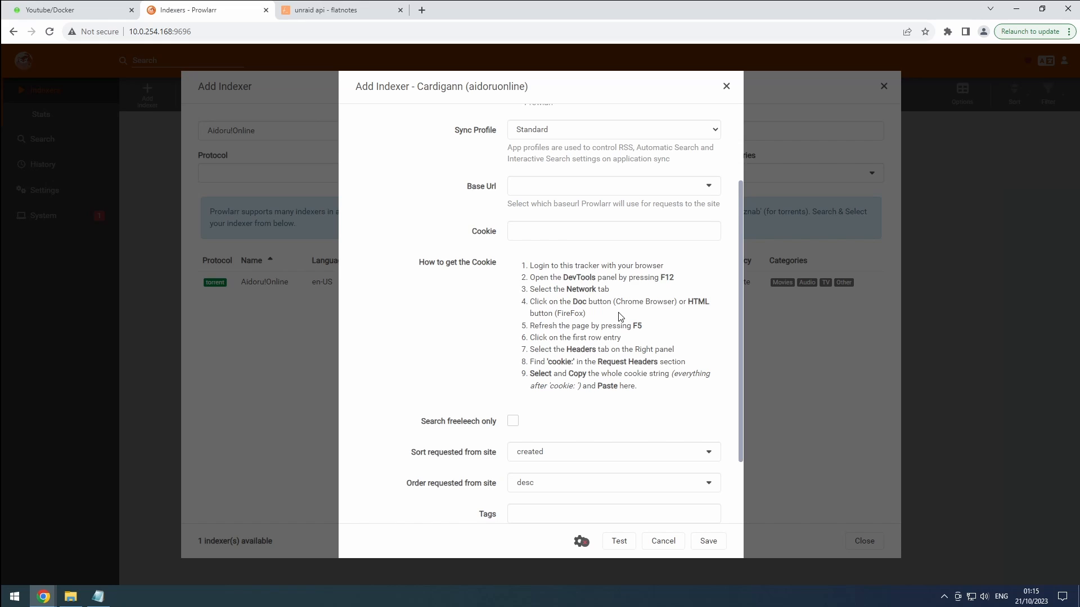
left_click(514, 428)
Review the advanced query, grab, seeder and seed-time limits, then close the form without saving.
left_click(582, 541)
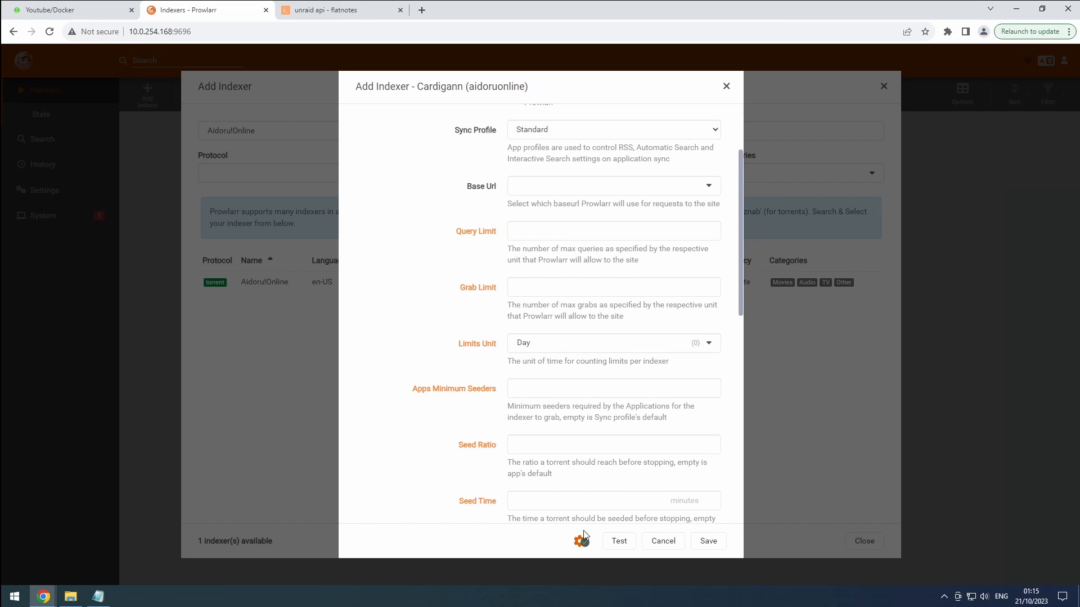
left_click(541, 234)
left_click(532, 285)
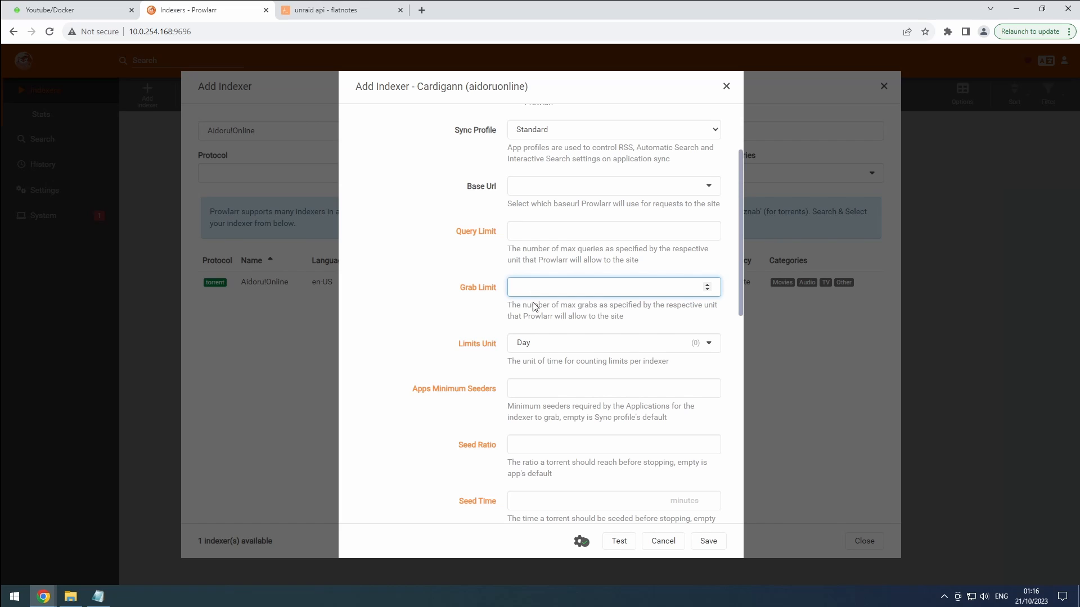
left_click(532, 387)
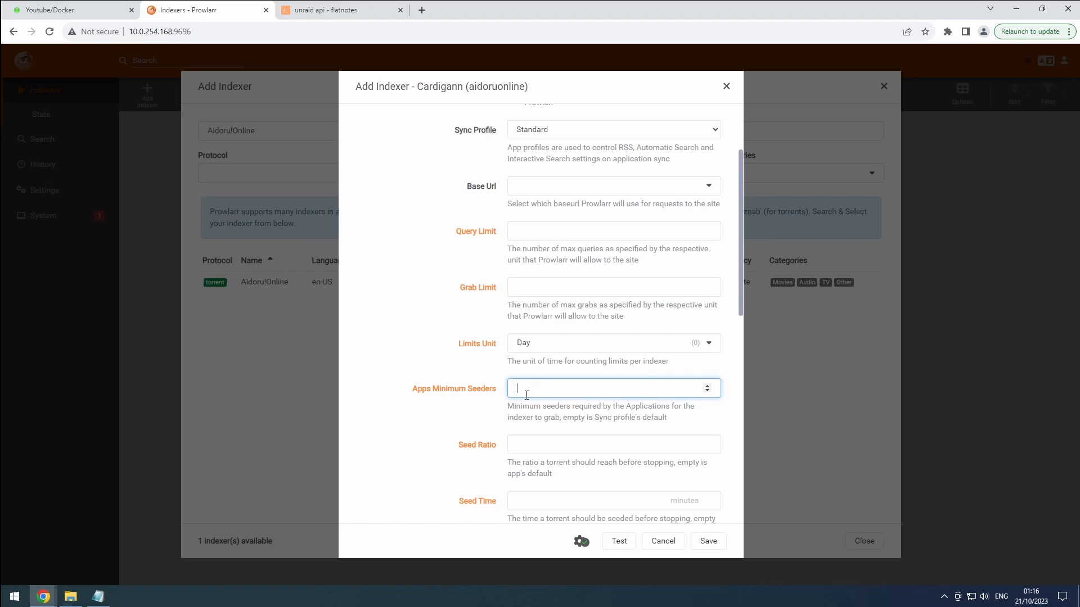
left_click(534, 442)
left_click(534, 499)
scroll(541, 458, "down", 2)
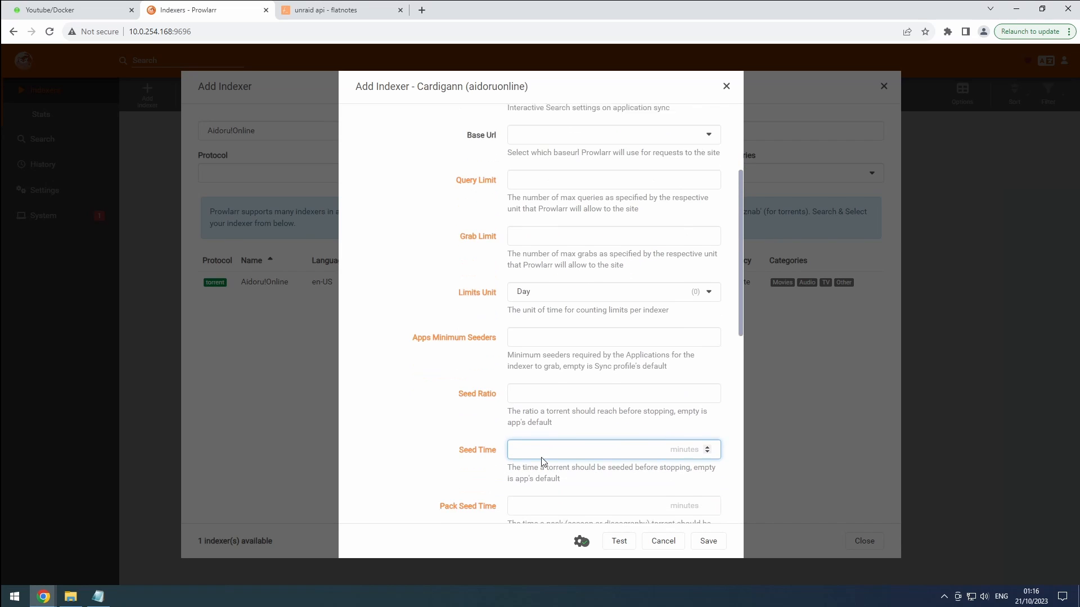
scroll(542, 460, "down", 1)
left_click(537, 446)
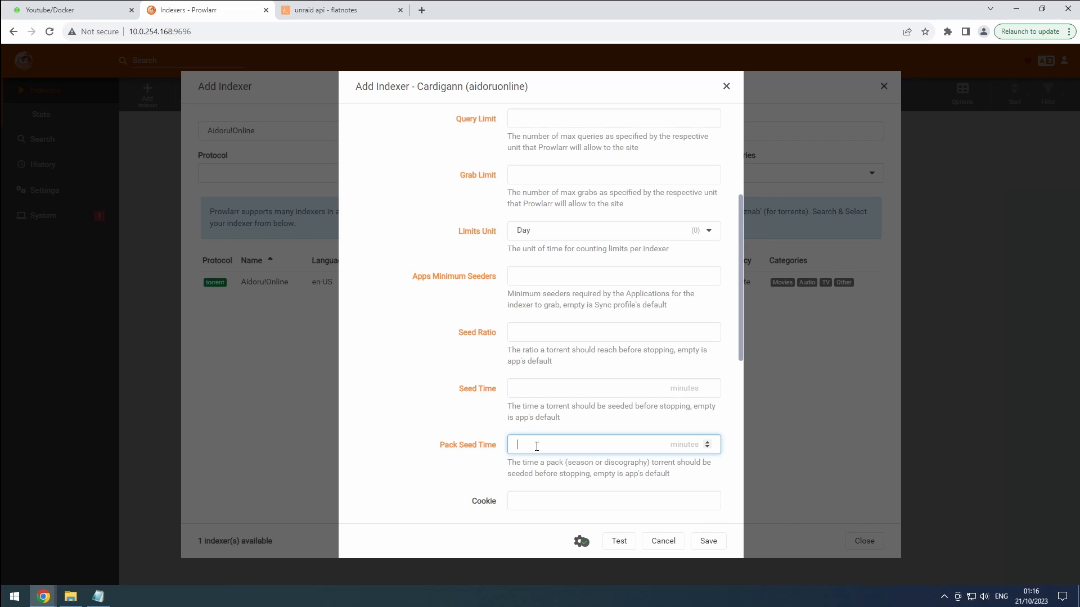
left_click(726, 86)
Search the catalogue for 'kick' and open the kickasstorrents.to setup form.
left_click(399, 129)
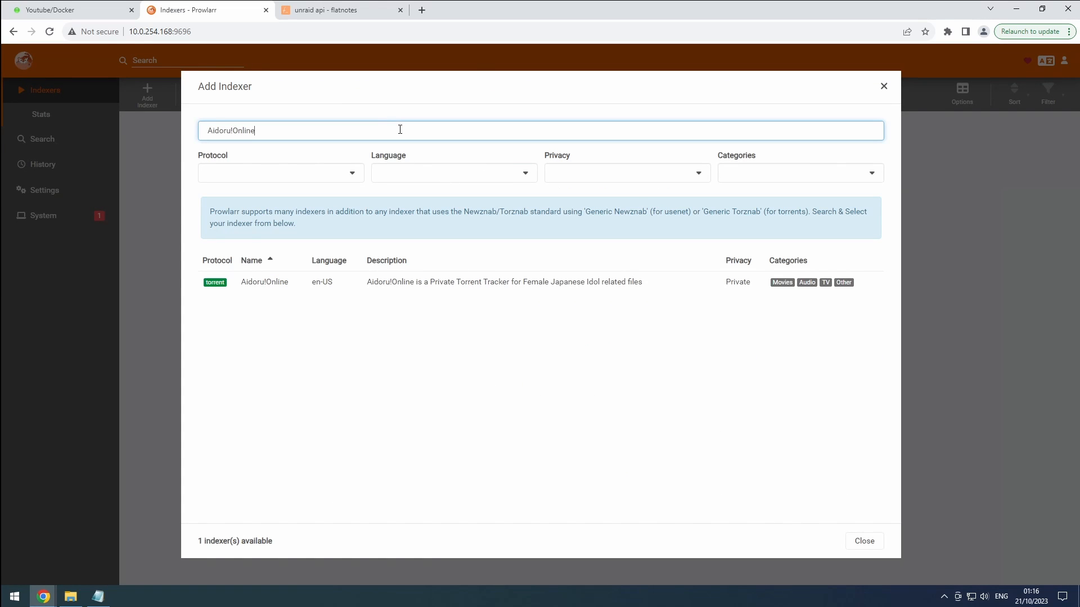
left_click_drag(398, 128, 202, 121)
type("kick")
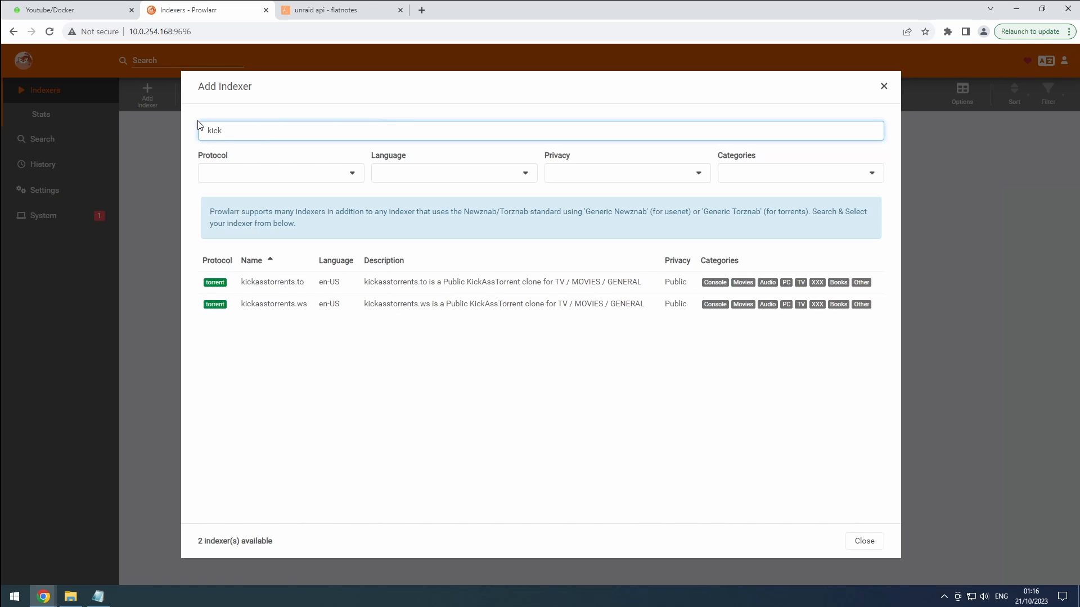
left_click(262, 283)
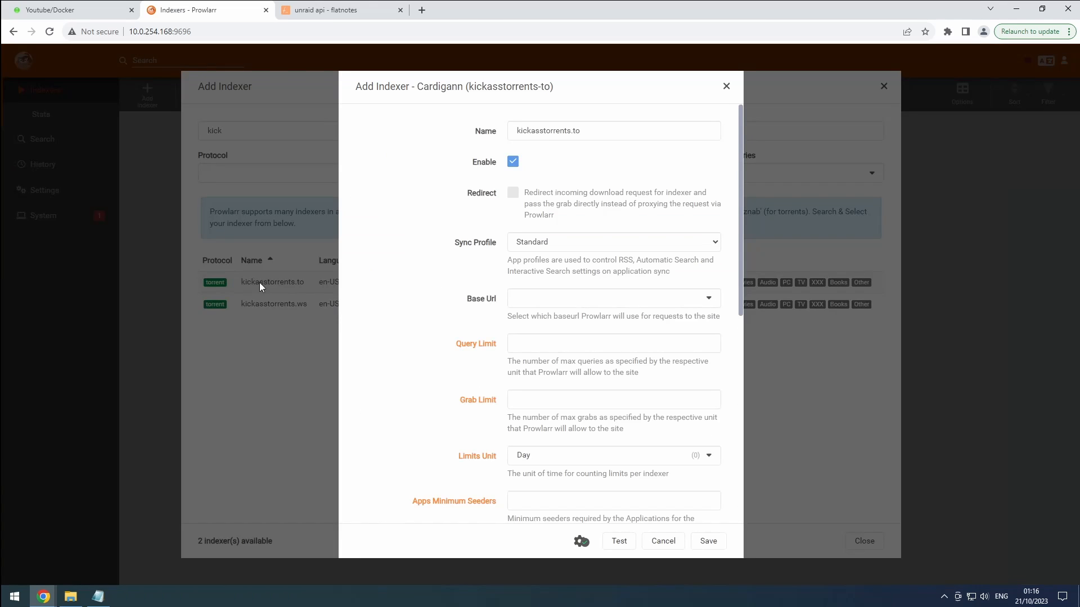
Test and save kickasstorrents.to, close the catalogue, and sync indexers to linked apps.
left_click(619, 546)
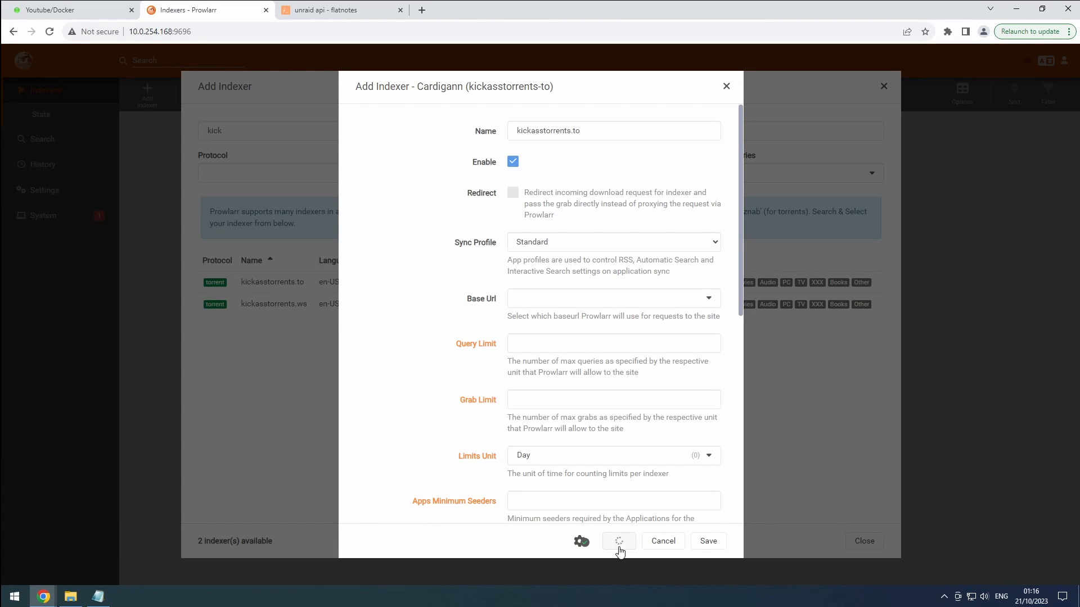
left_click(707, 543)
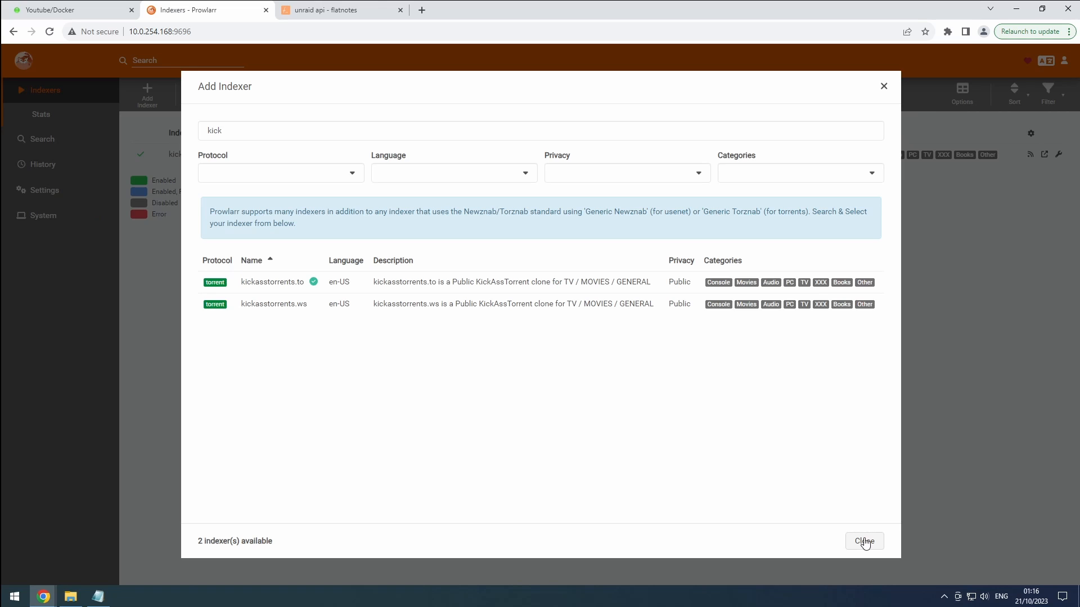
left_click(865, 541)
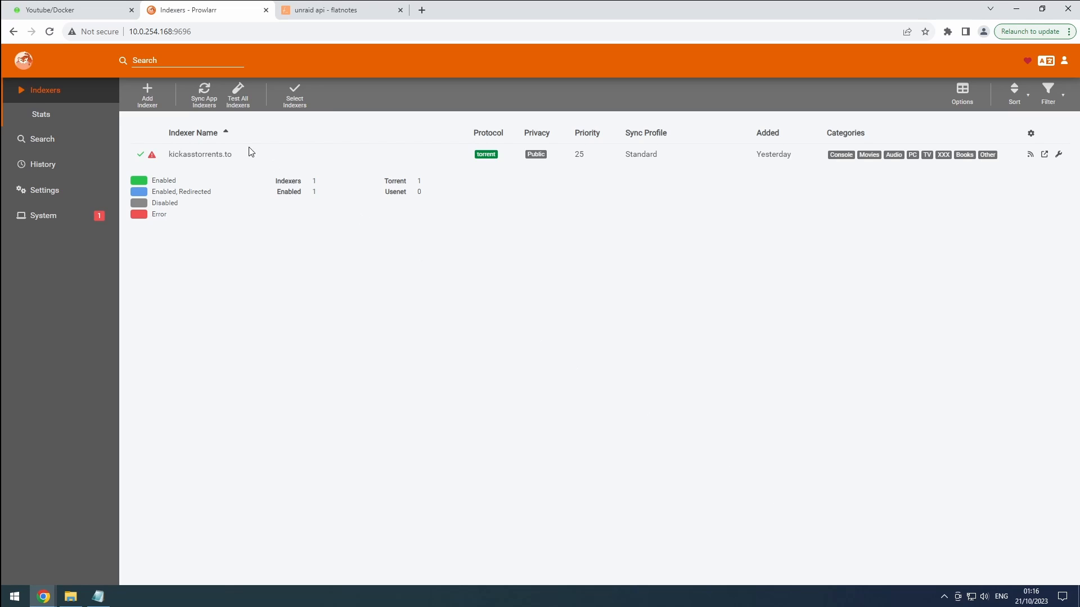
left_click(193, 107)
Open kickasstorrents.to's details and start a deletion, but cancel it to keep the indexer.
left_click(195, 155)
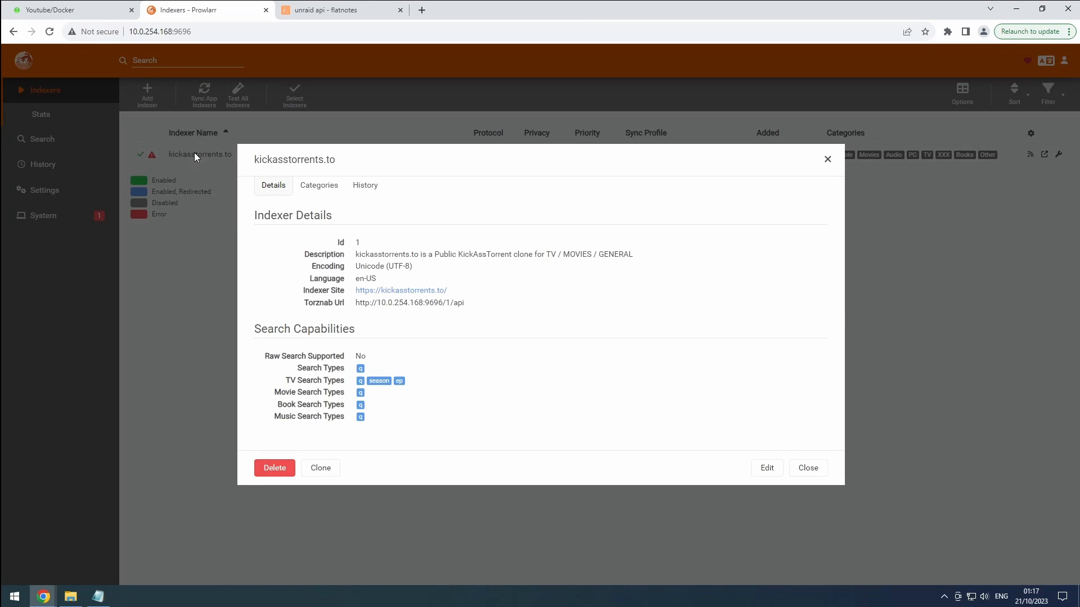
left_click(274, 468)
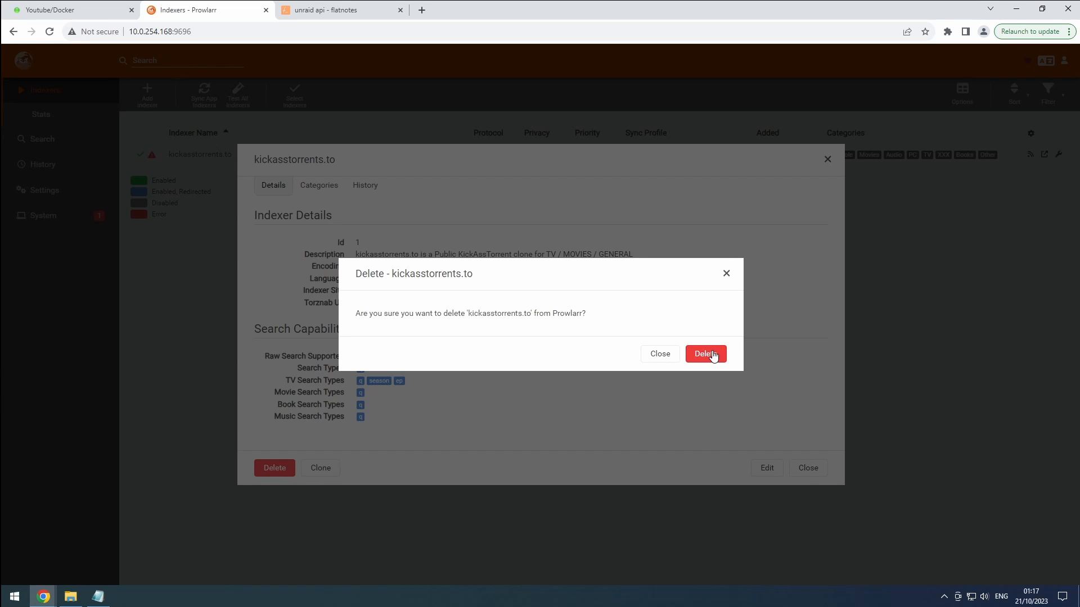
left_click(658, 355)
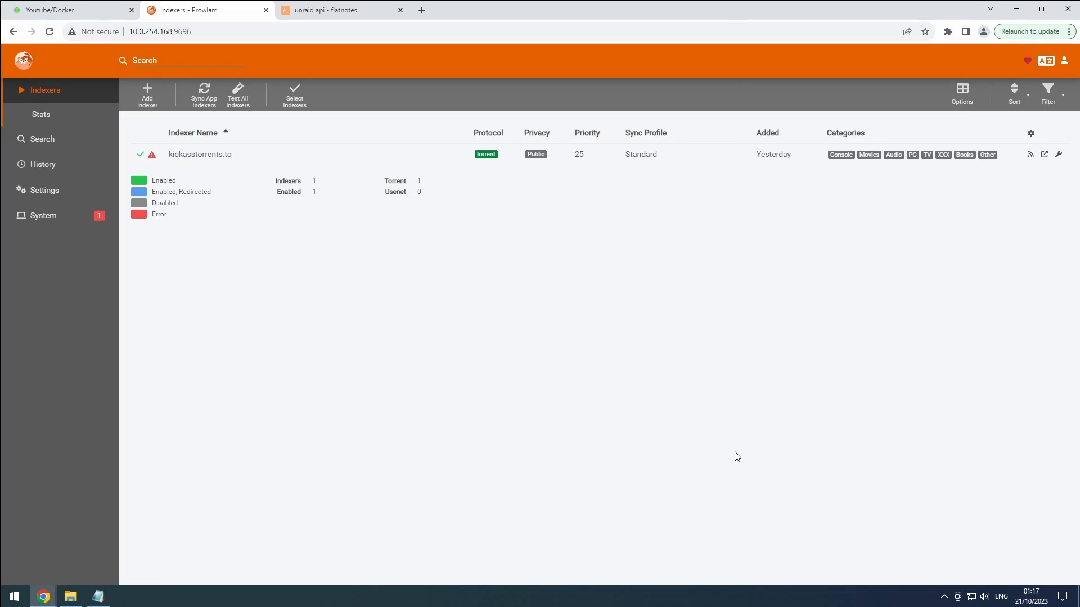
Reopen kickasstorrents.to's details, open its edit form, and cancel without changes.
left_click(176, 155)
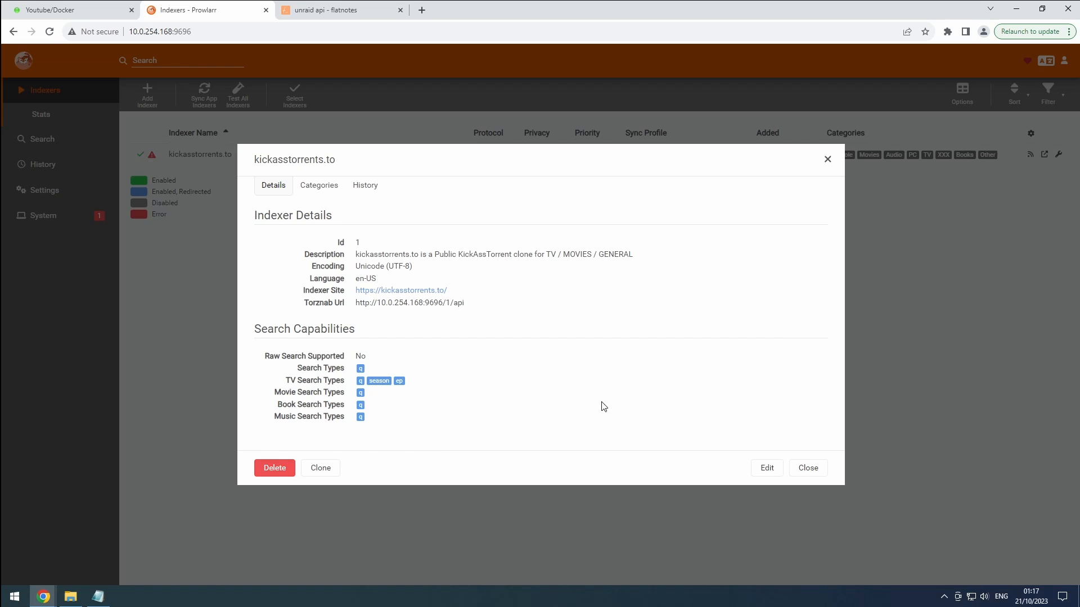
left_click(760, 468)
scroll(531, 358, "down", 4)
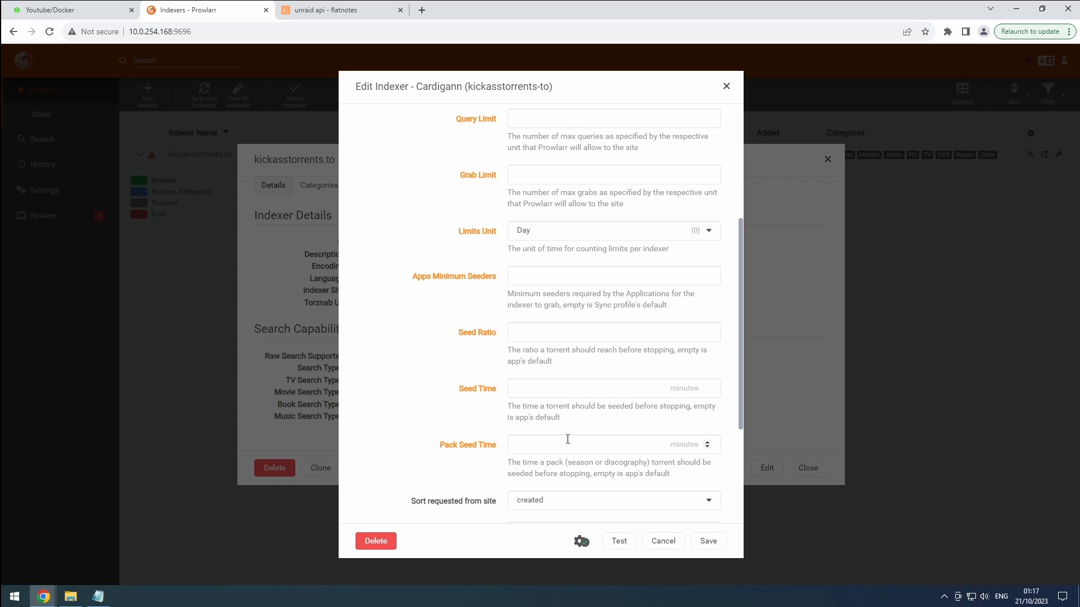
left_click(656, 541)
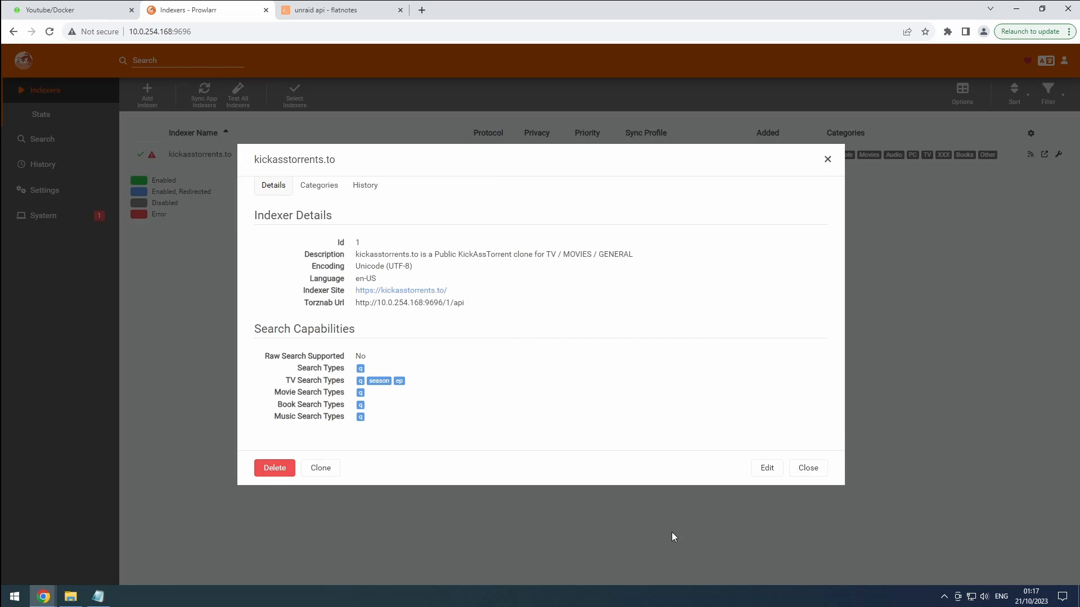
Close the kickasstorrents.to details dialog to return to the Indexers list.
left_click(808, 467)
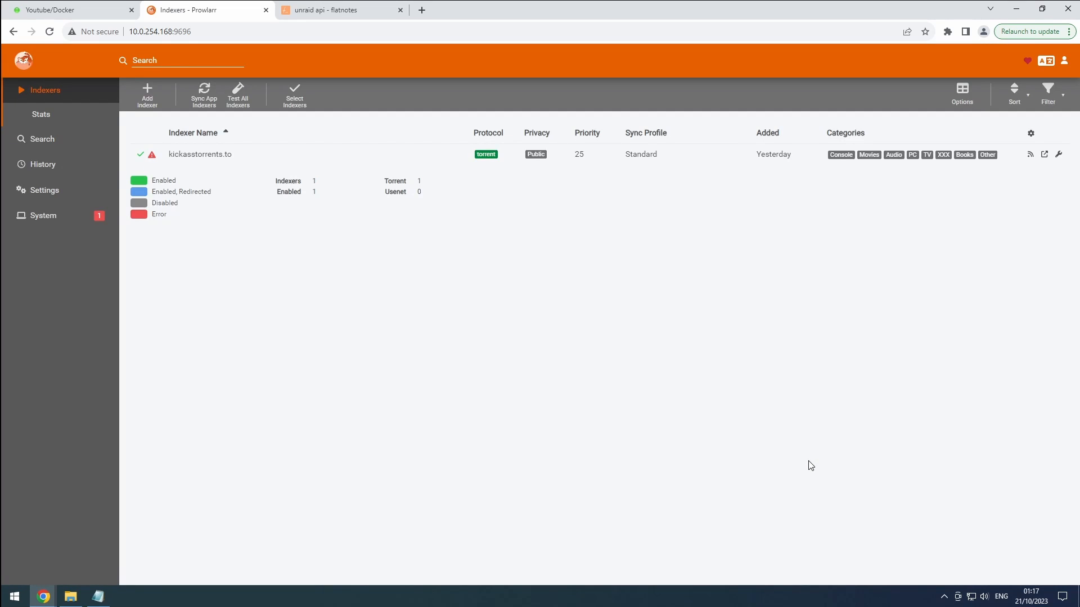